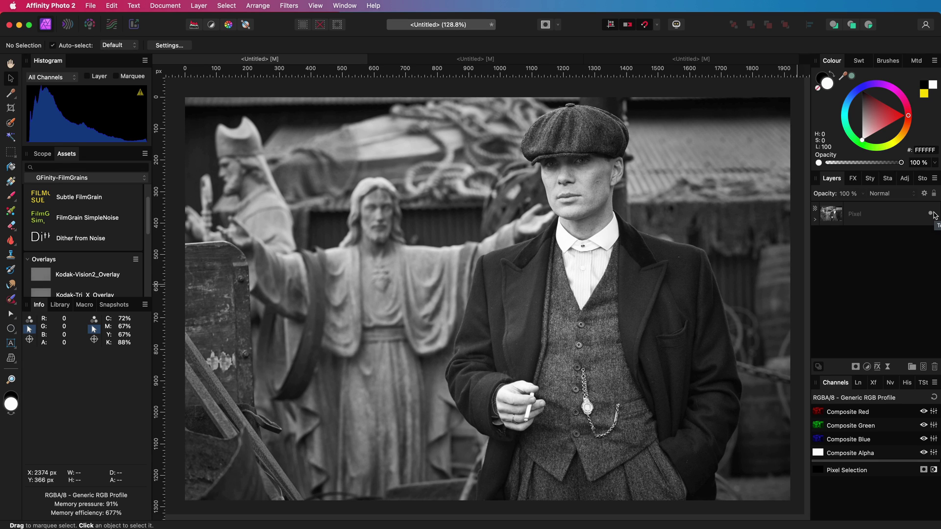
Place the Kodak-Vision2_Overlay grain asset on the canvas over the portrait.
left_click(931, 214)
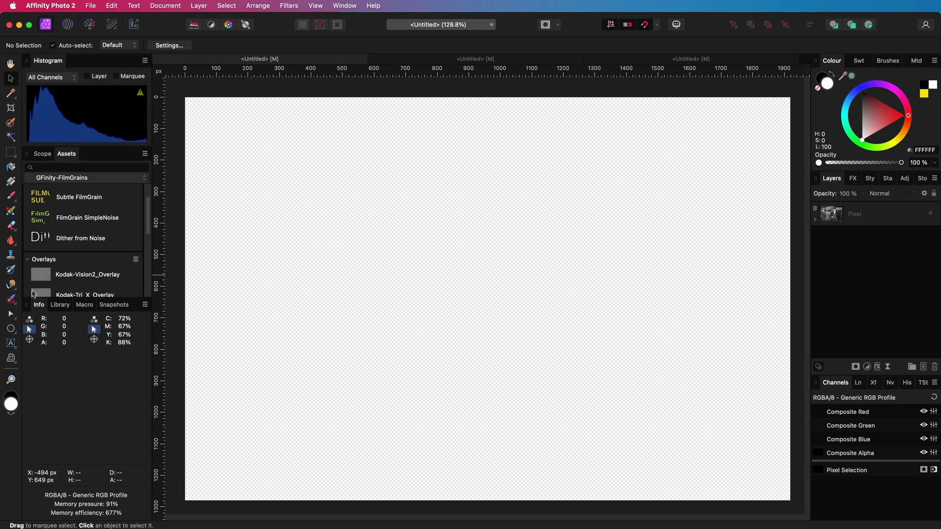
left_click_drag(75, 275, 465, 268)
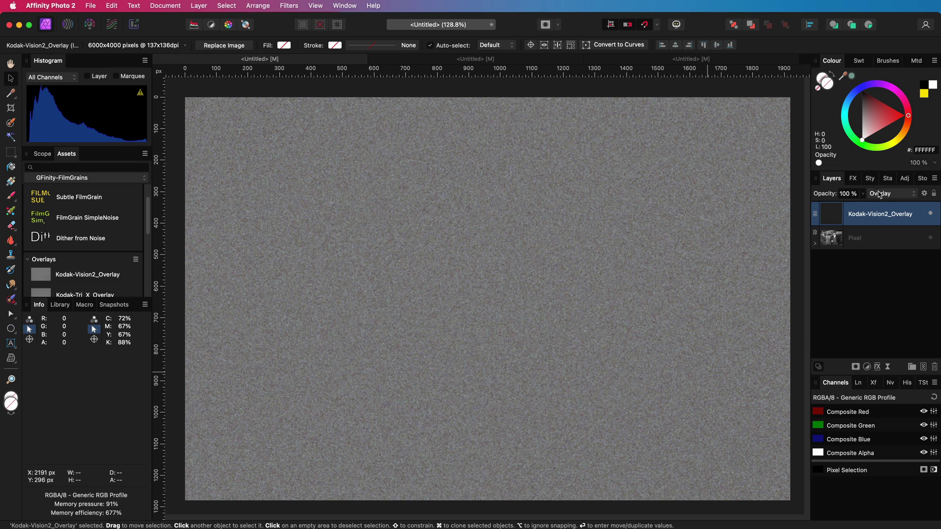
Set the grain layer's blend mode to Overlay and toggle layer visibility to compare.
left_click(882, 194)
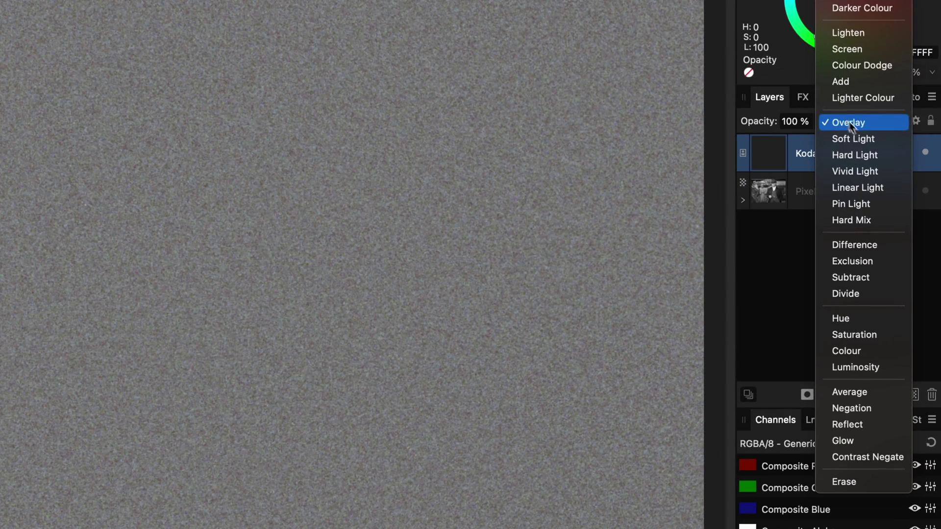
left_click(855, 123)
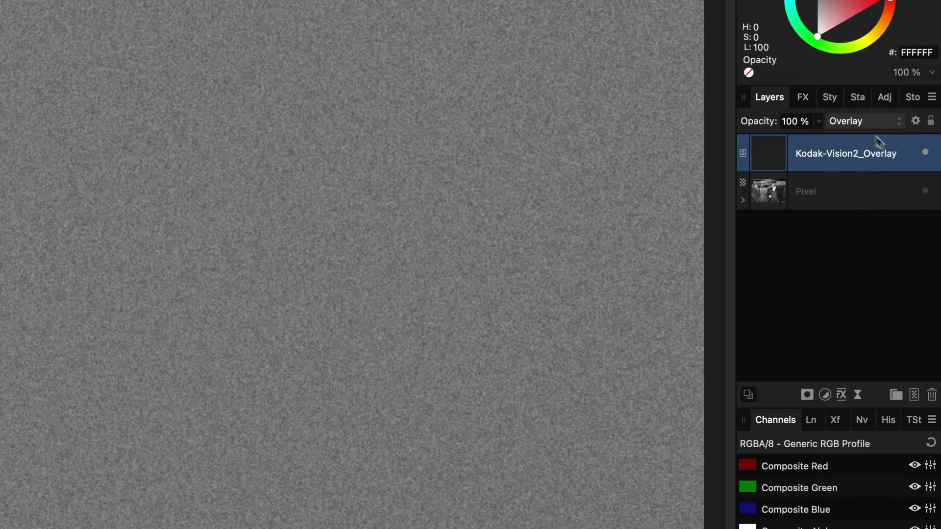
left_click(925, 151)
left_click(926, 190)
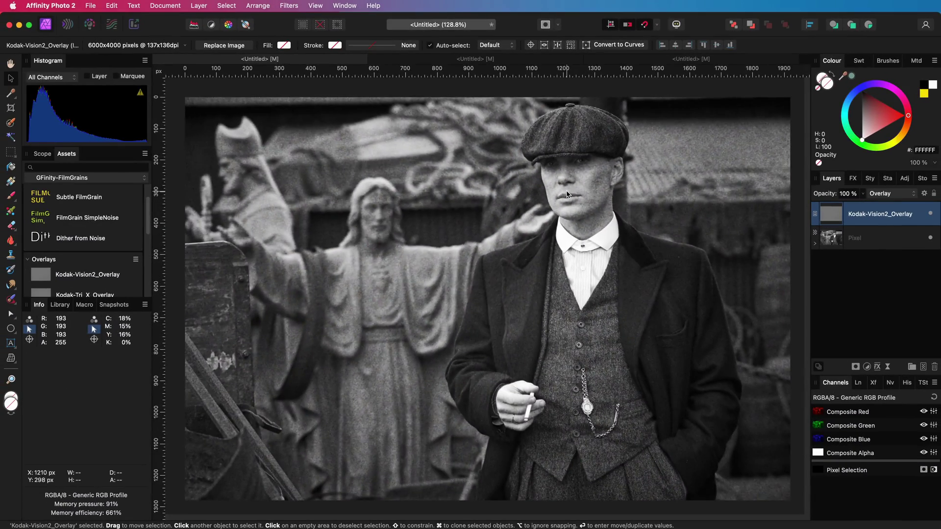
scroll(567, 359, "down", 3)
Shrink the grain overlay and move it so it covers just the photo.
scroll(567, 359, "down", 4)
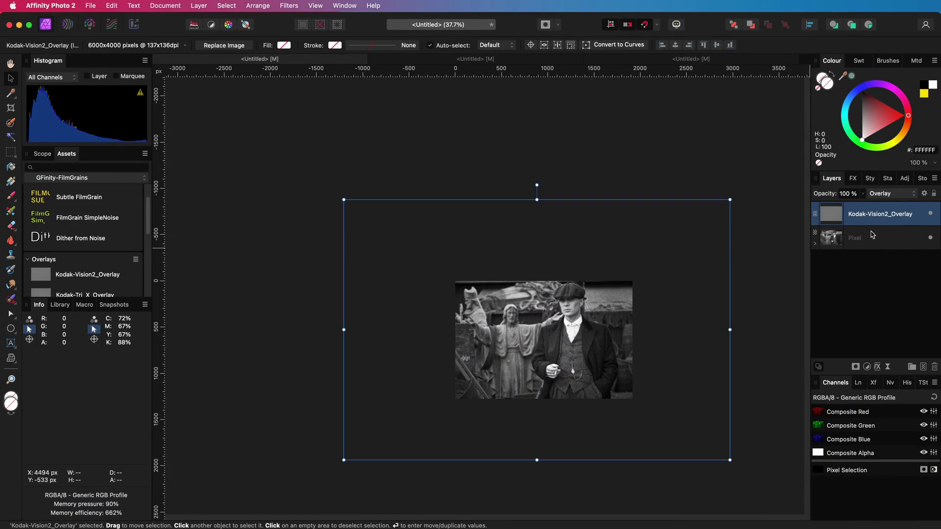
left_click_drag(344, 200, 542, 332)
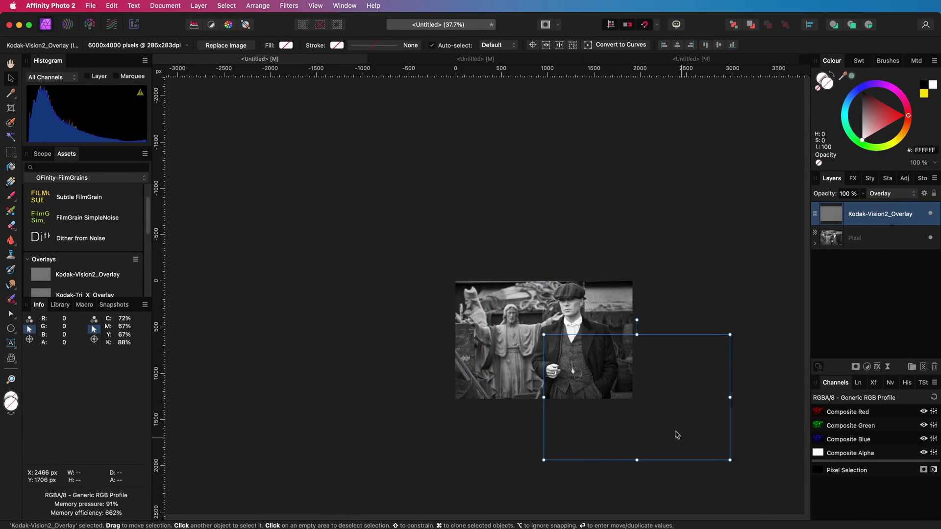
left_click_drag(674, 434, 578, 376)
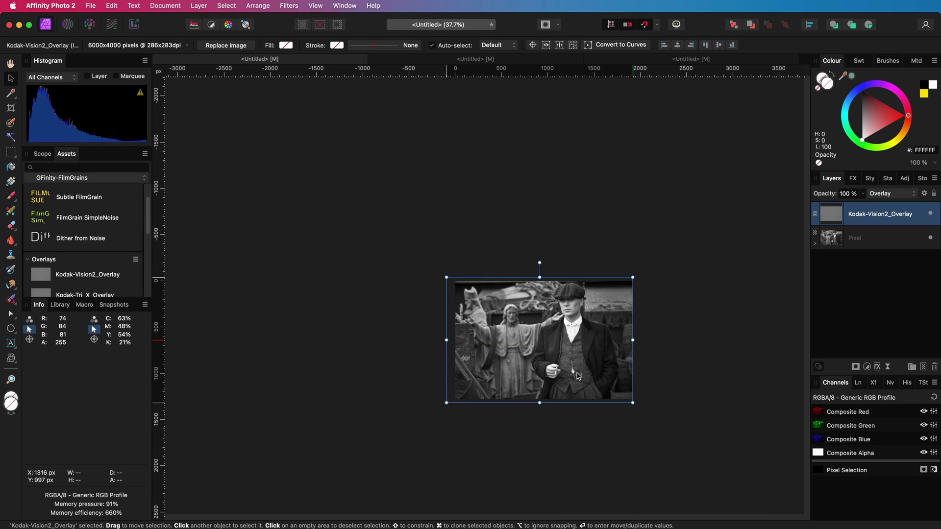
key("super+0")
scroll(571, 240, "up", 5)
scroll(588, 294, "up", 3)
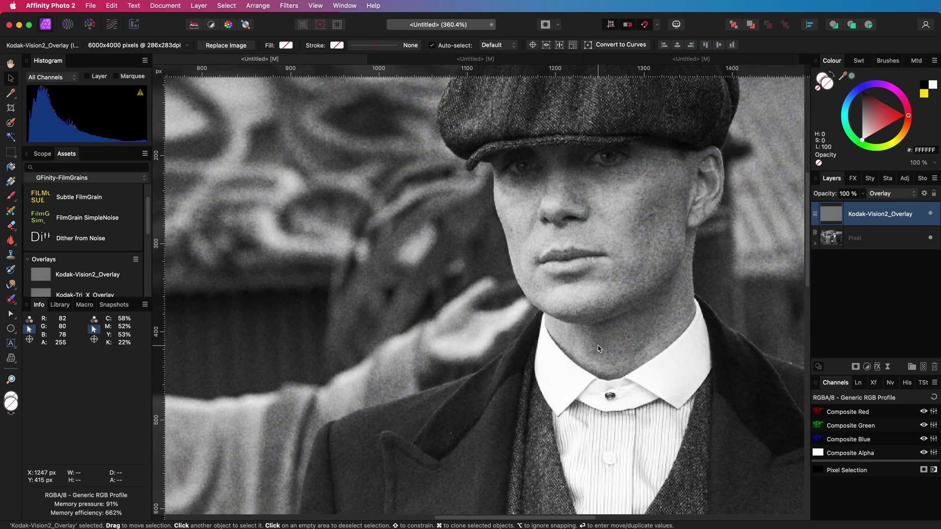
Compare the overlay hidden and shown, then select the Pixel photo layer.
left_click(932, 214)
left_click(933, 214)
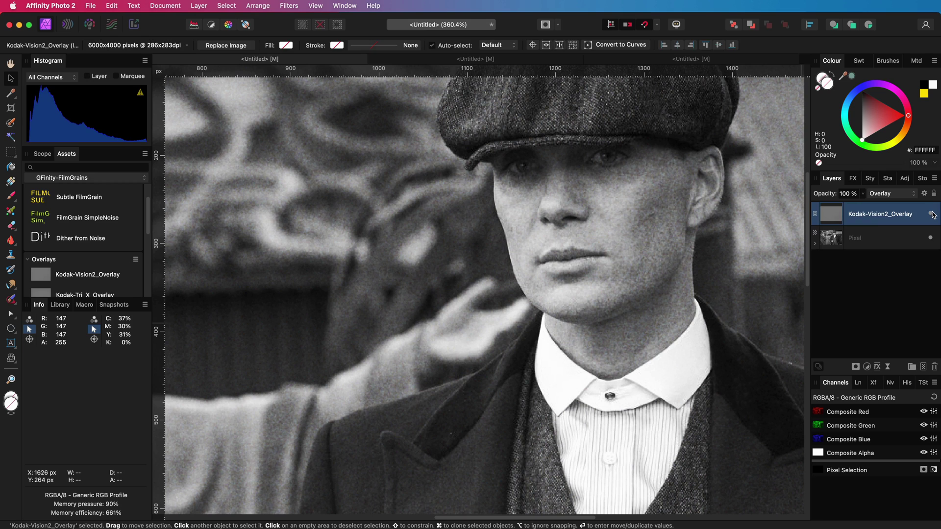
left_click(877, 238)
left_click(866, 366)
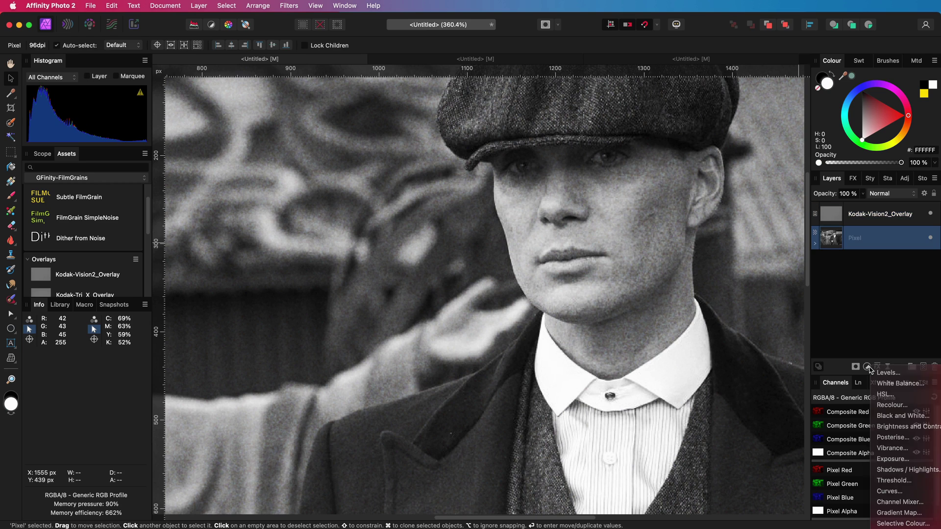
Add a Curves adjustment with the black point raised and the white point lowered.
left_click(889, 491)
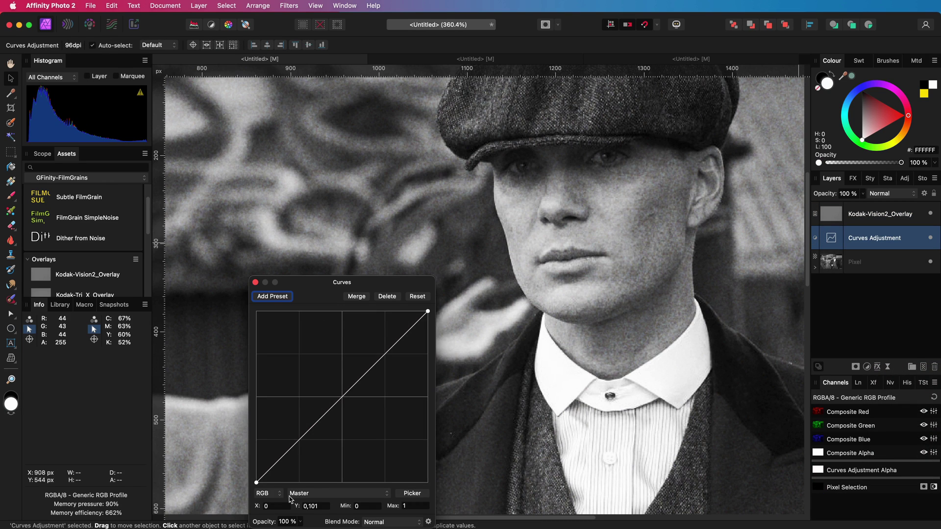
left_click_drag(256, 483, 257, 471)
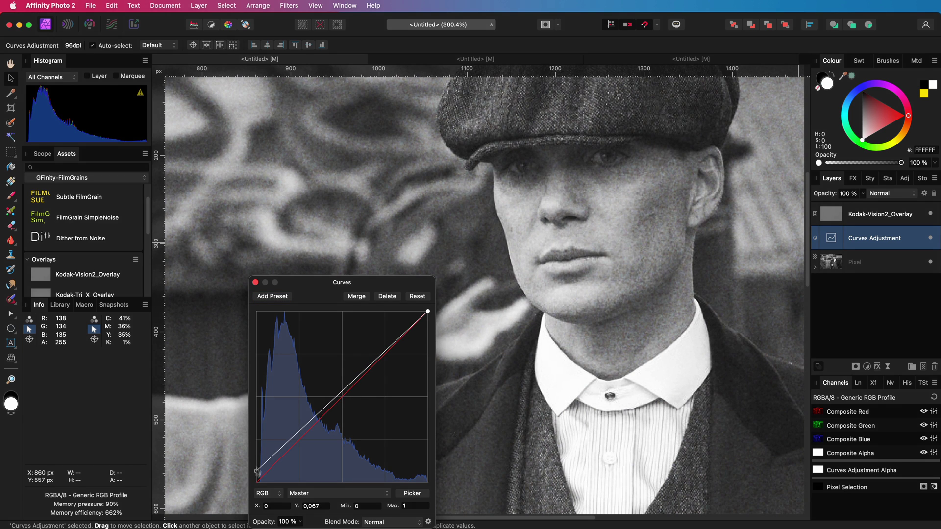
left_click_drag(428, 311, 430, 322)
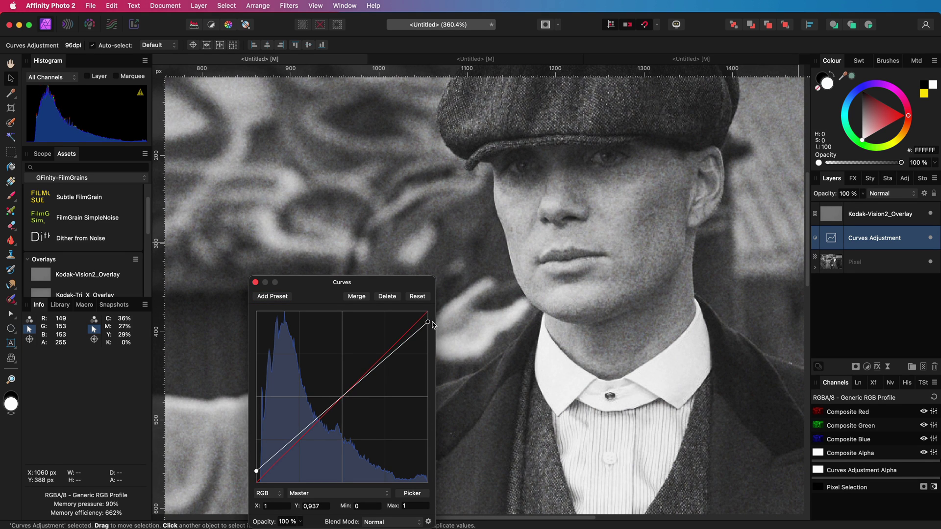
left_click(255, 283)
scroll(615, 372, "down", 2)
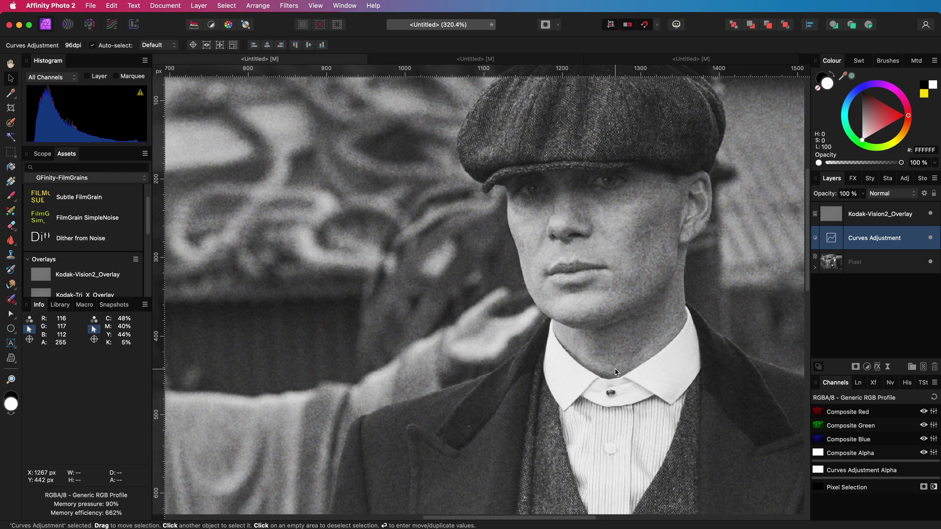
scroll(616, 372, "down", 4)
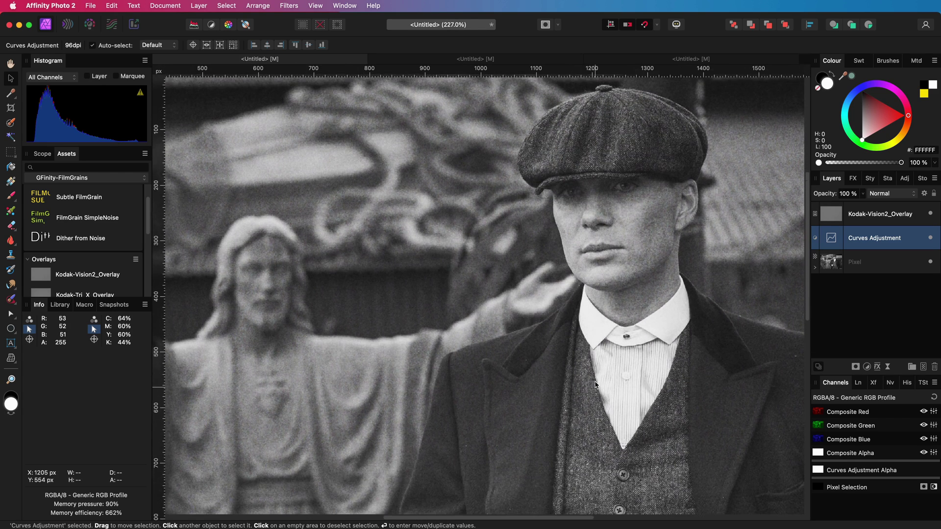
key("super+d")
scroll(53, 284, "down", 2)
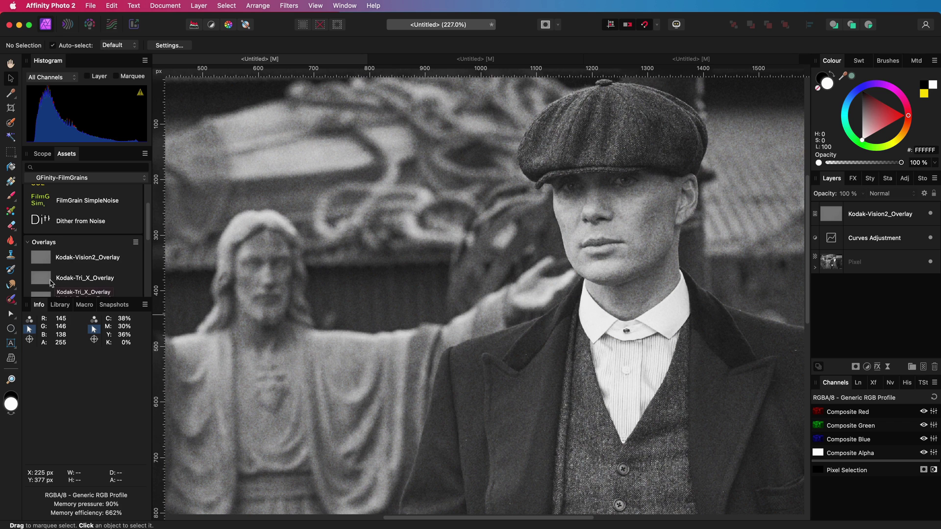
Place the Kodak-Portra_Overlay grain from the Overlays assets onto the canvas.
left_click_drag(52, 284, 447, 254)
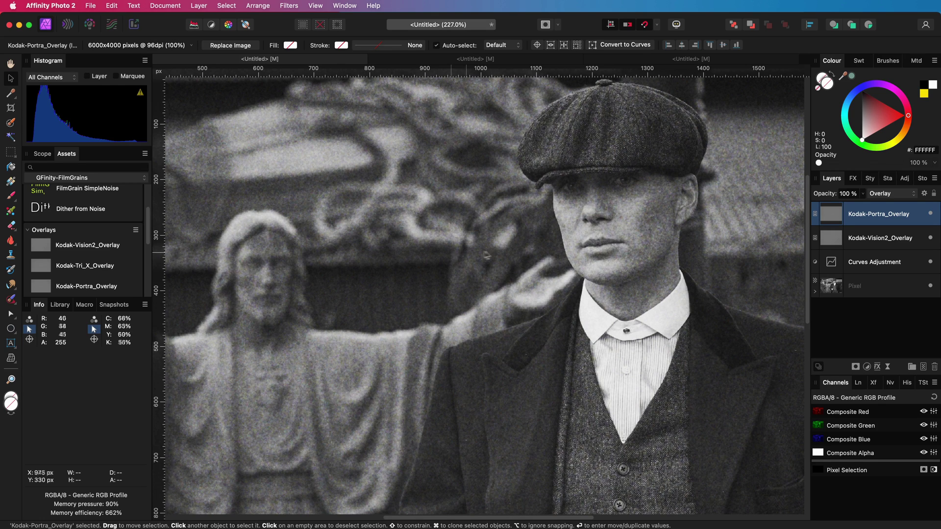
Set Portra blend ranges to fade grain over highlights, keeping the darkest 26%.
left_click(923, 194)
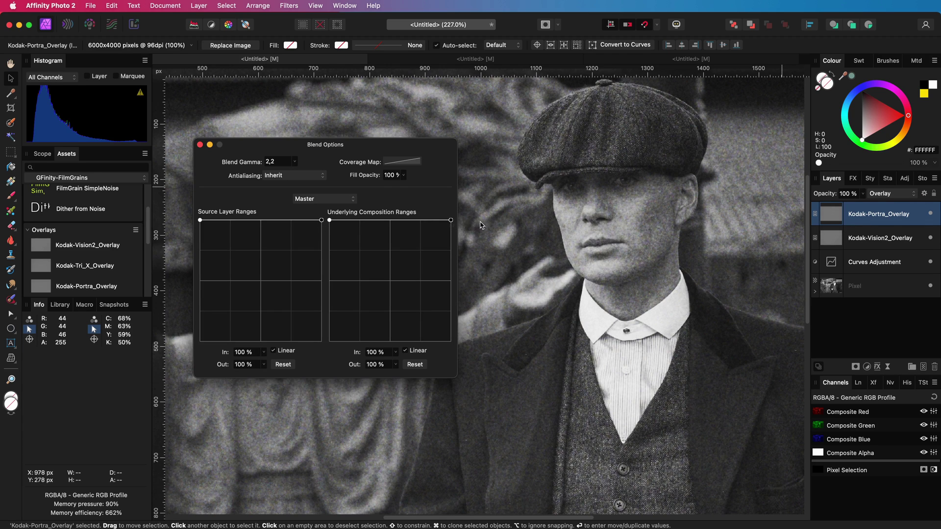
left_click_drag(451, 221, 421, 354)
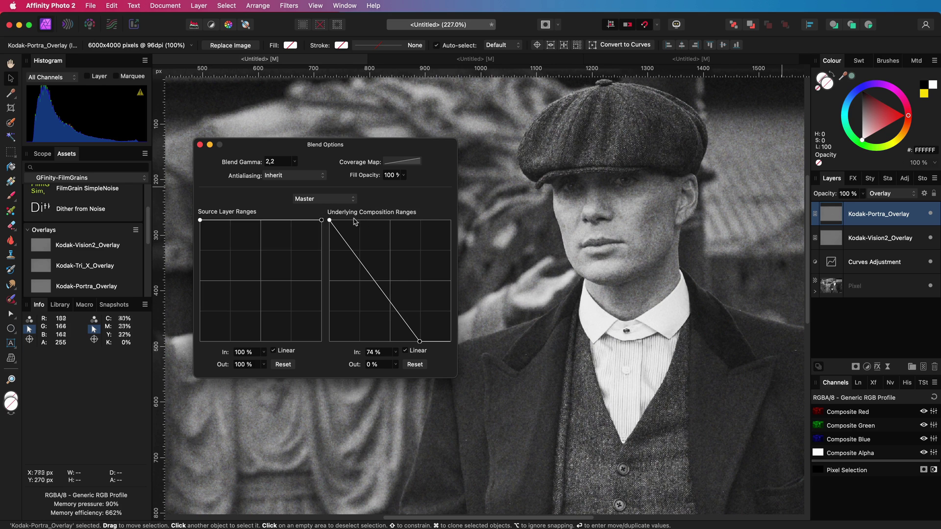
left_click_drag(331, 221, 360, 221)
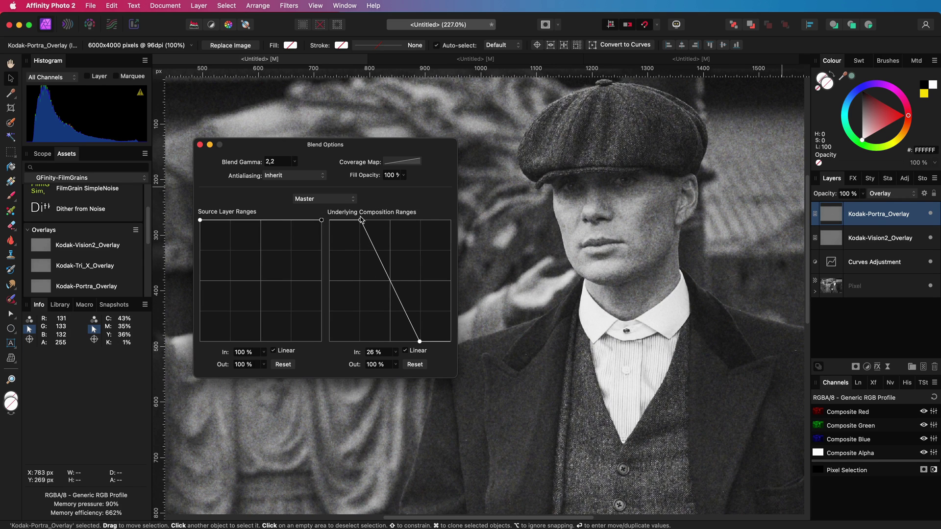
Set Vision2 blend ranges to remove grain from shadows and ramp toward highlights.
key("alt+[")
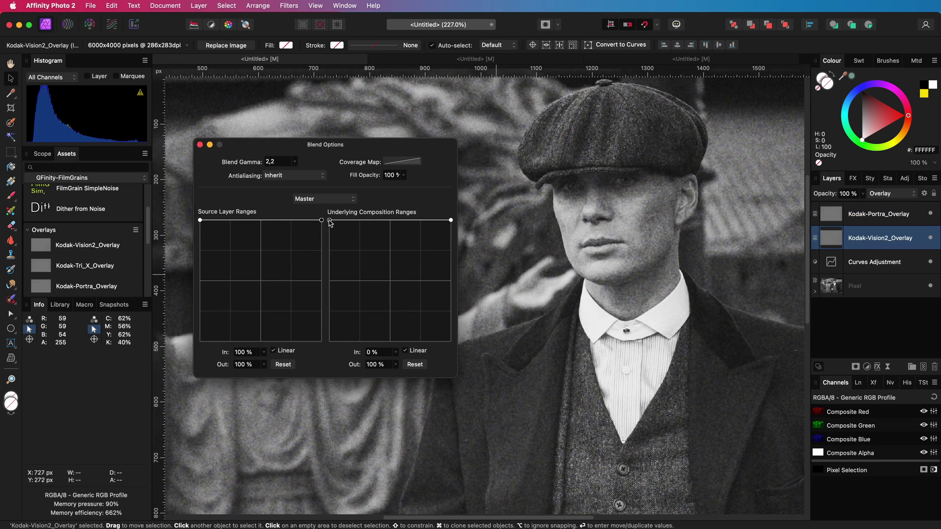
left_click_drag(330, 222, 367, 341)
left_click_drag(451, 220, 427, 220)
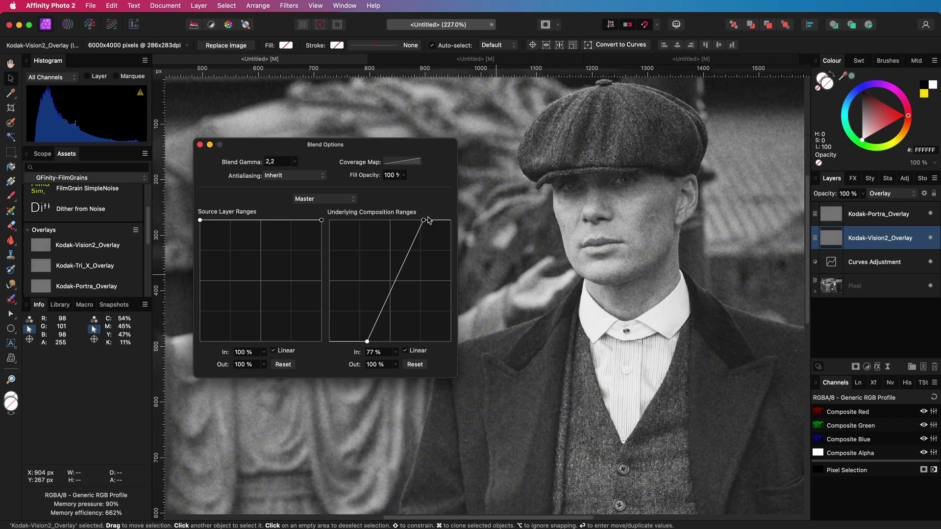
left_click(200, 145)
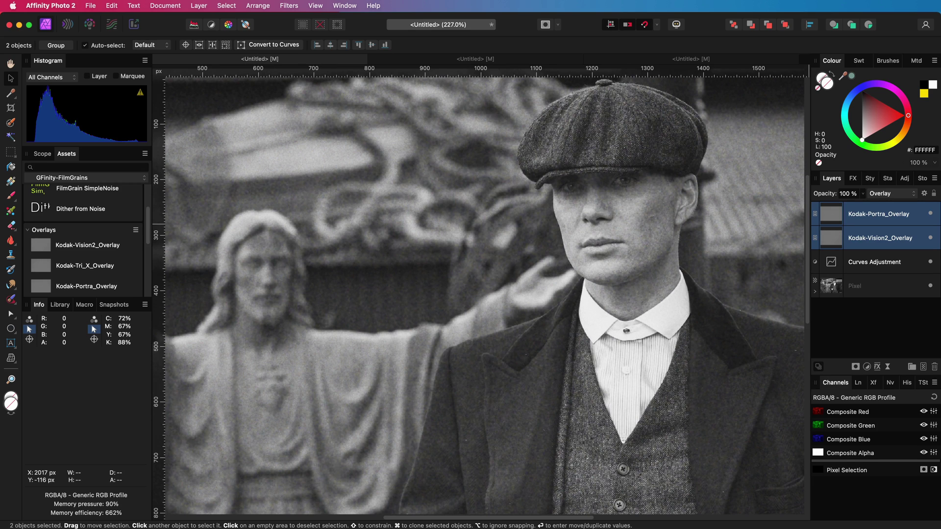
Delete the grain overlays and Curves, then add a live Gaussian Blur of about 6.3 px.
left_click(851, 262, "shift")
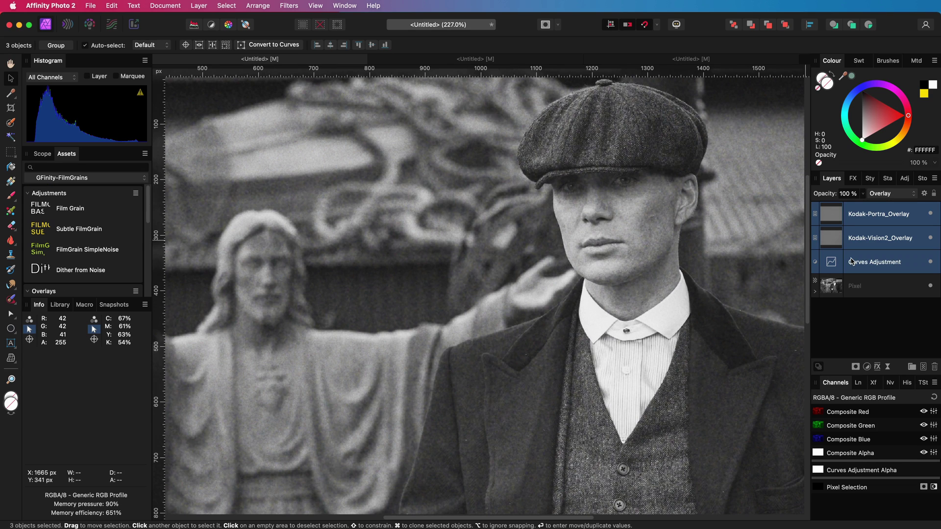
key("Delete")
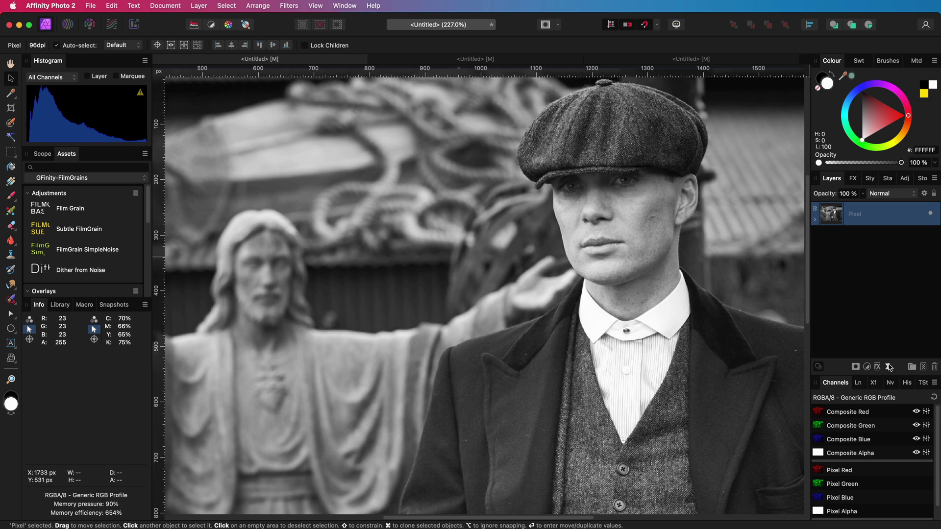
left_click(887, 366)
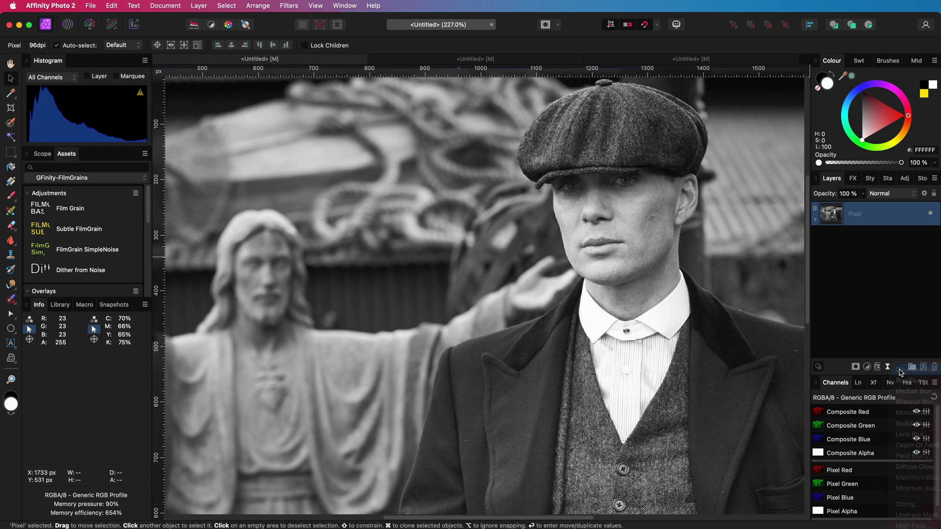
left_click(914, 369)
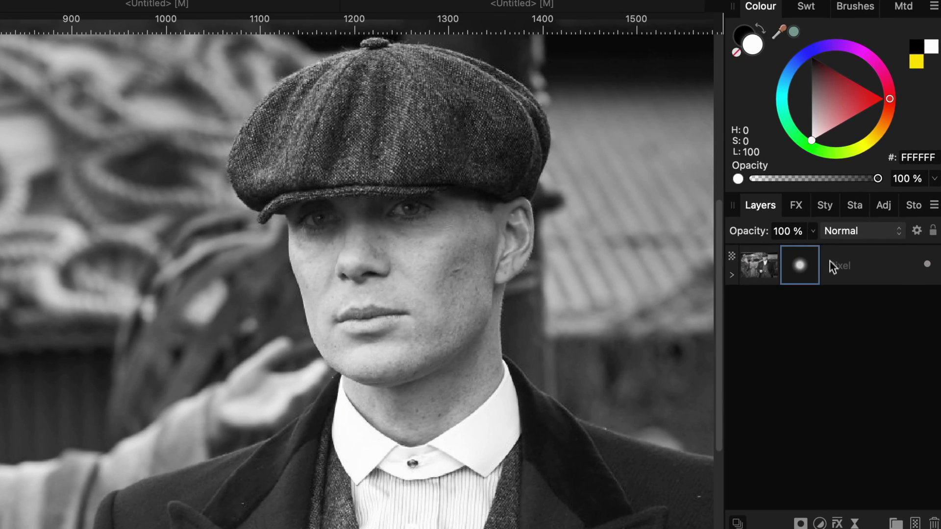
left_click_drag(801, 263, 800, 246)
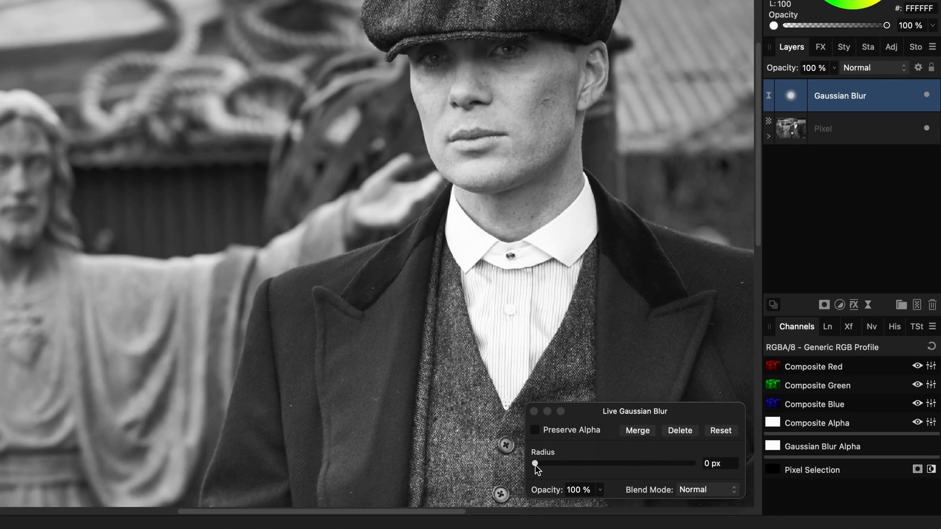
left_click_drag(536, 468, 597, 469)
left_click(534, 411)
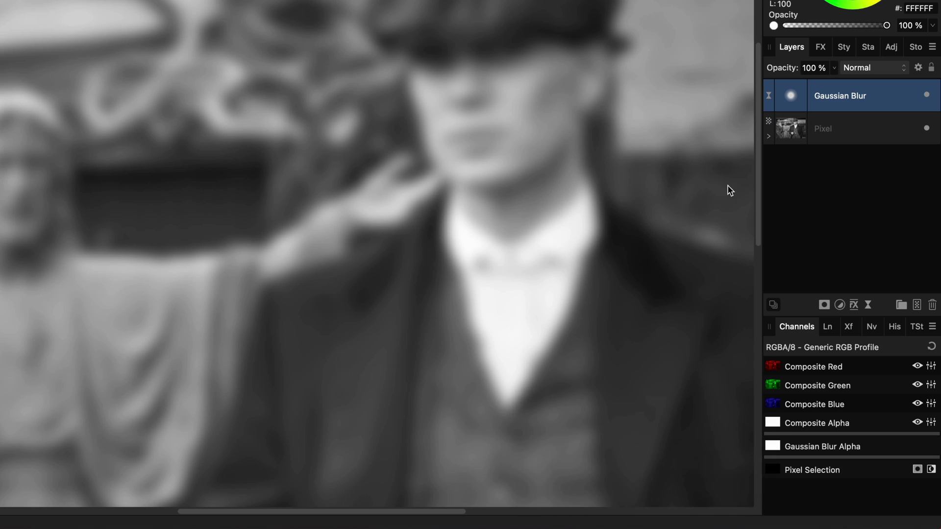
Add a live Add Noise filter with intensity about 51%.
left_click(868, 306)
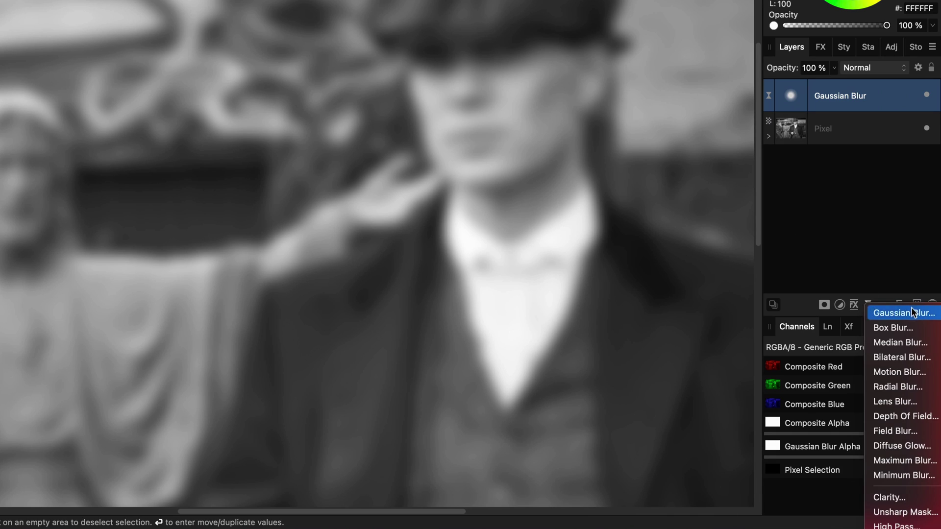
left_click(897, 514)
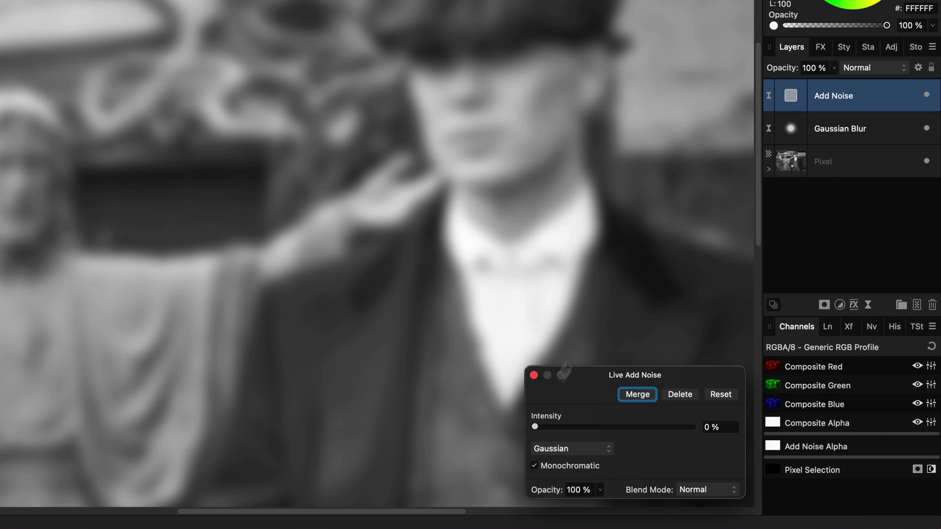
left_click_drag(536, 427, 616, 430)
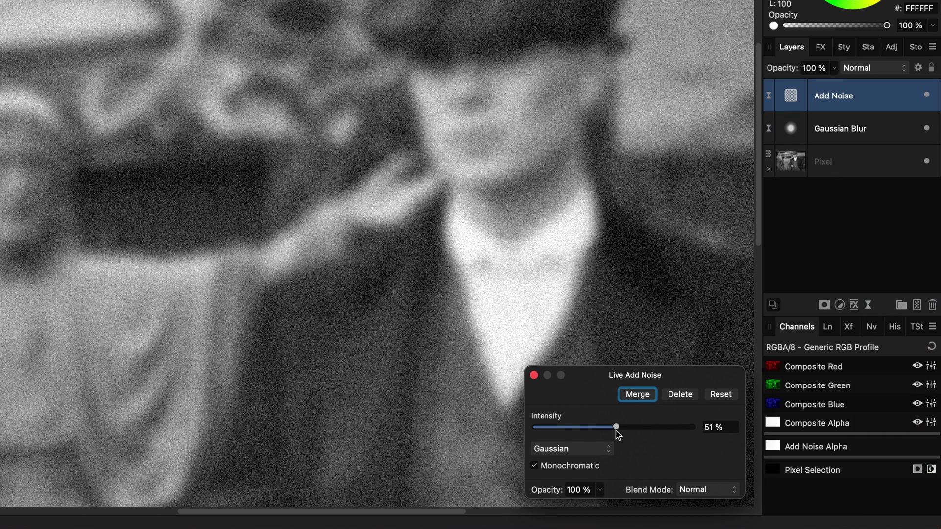
left_click(533, 376)
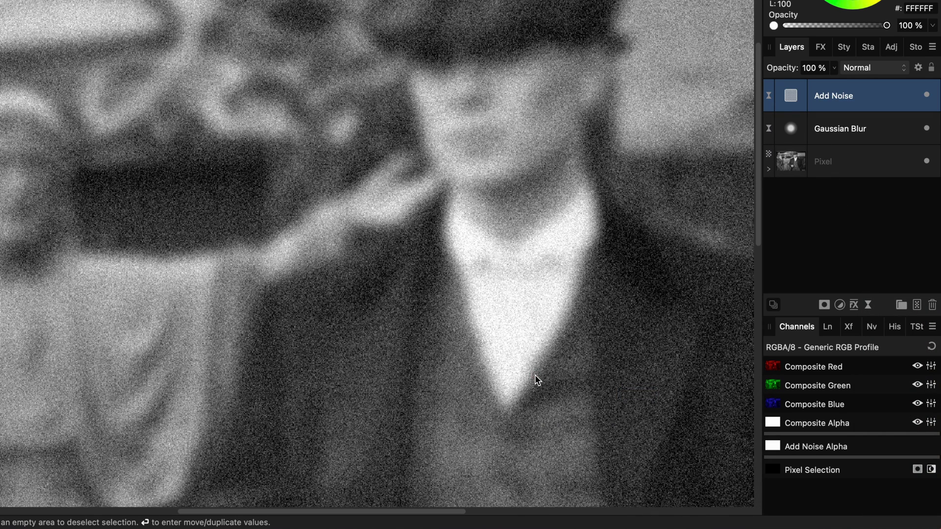
Add a live Procedural Texture layer using the Perlin Noise preset.
left_click(867, 305)
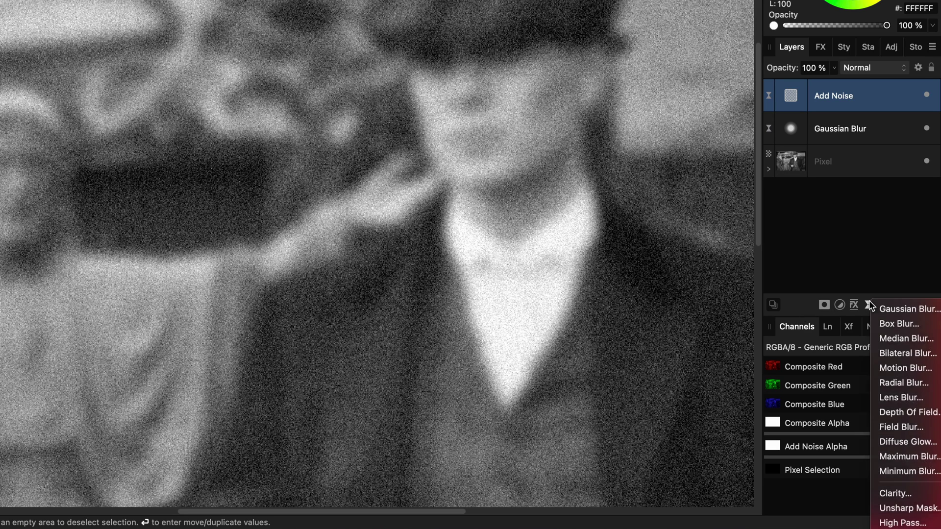
left_click(906, 523)
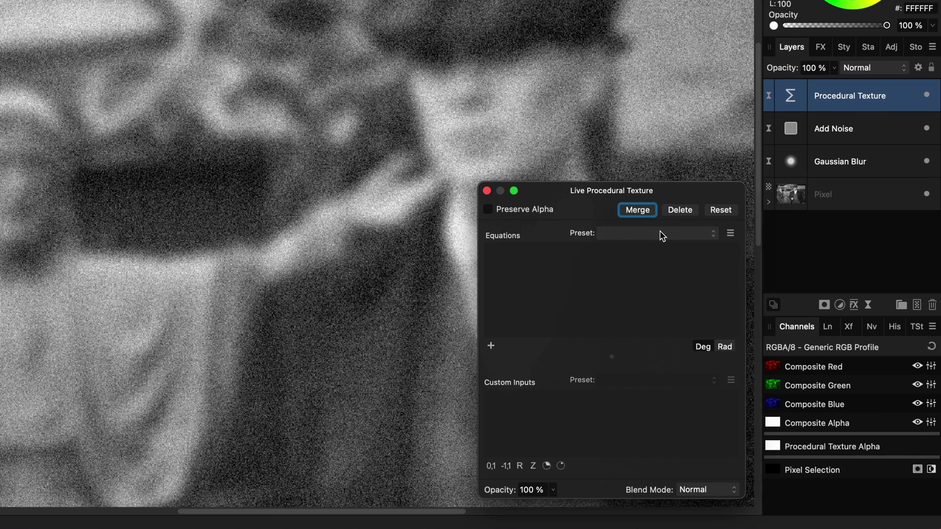
left_click(662, 233)
scroll(661, 374, "down", 5)
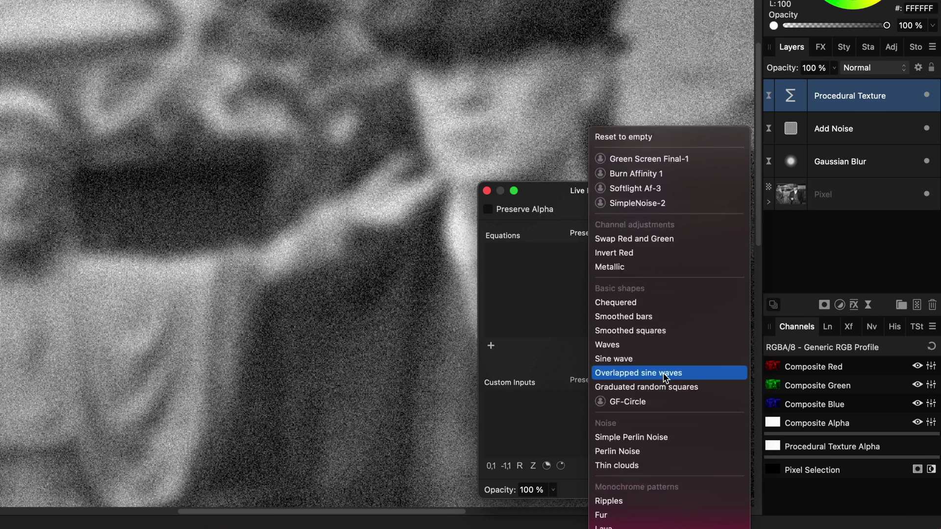
left_click(665, 395)
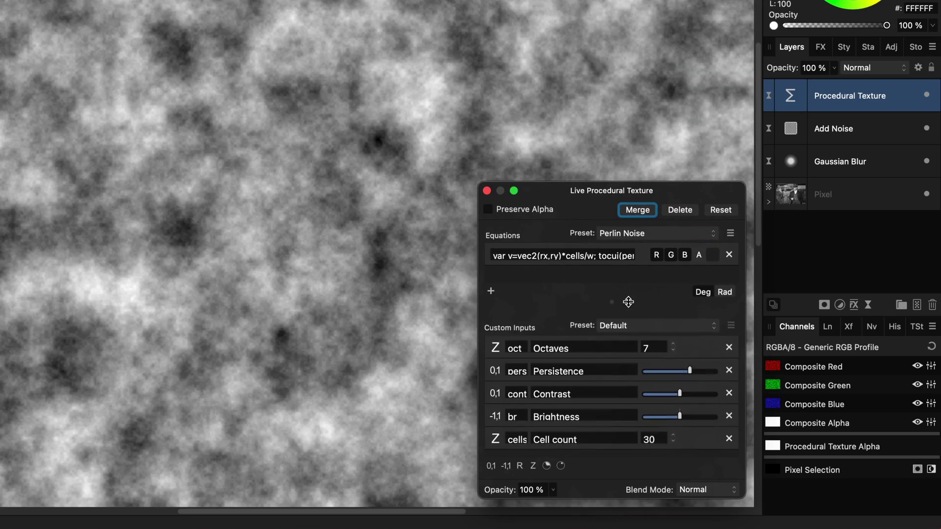
Set Octaves to 12, raise persistence, lower contrast and set Cell count to 300.
left_click(651, 347)
type("12")
left_click_drag(689, 371, 680, 416)
left_click(652, 439)
type("300")
key("Return")
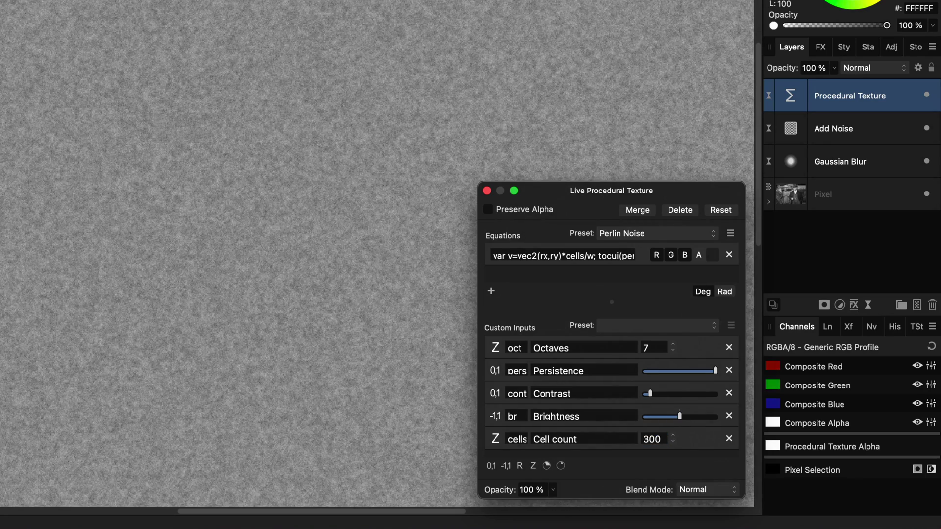
left_click(487, 191)
left_click(855, 69)
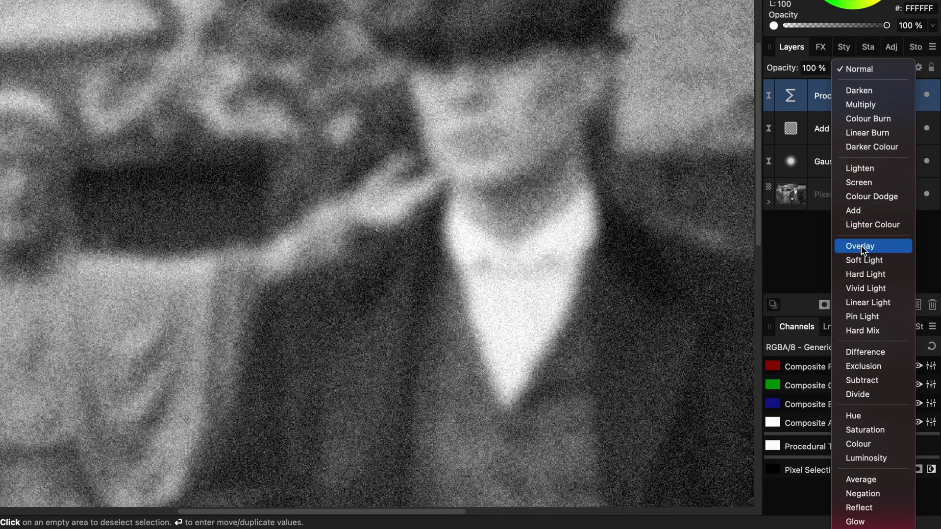
Blend the procedural texture in Overlay and add an Invert adjustment on top.
left_click(861, 249)
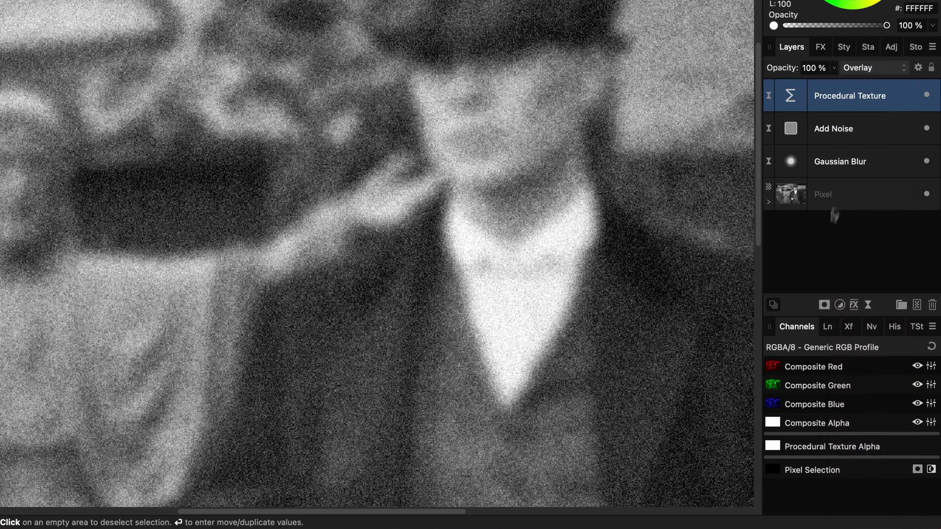
left_click(839, 306)
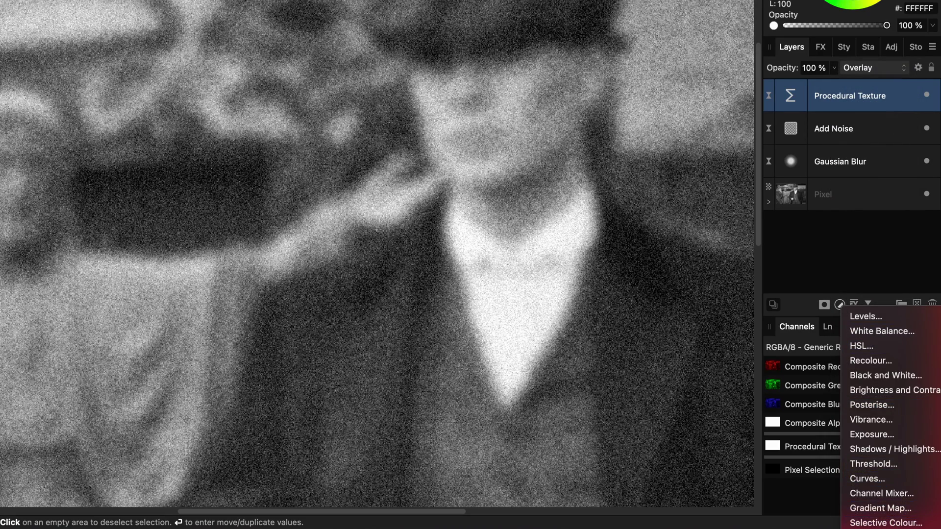
key("super+i")
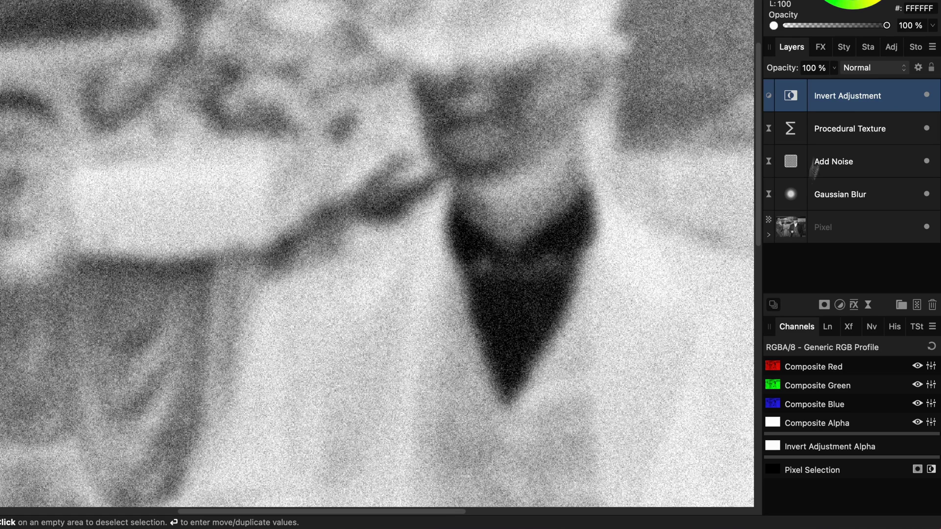
left_click(834, 199, "shift")
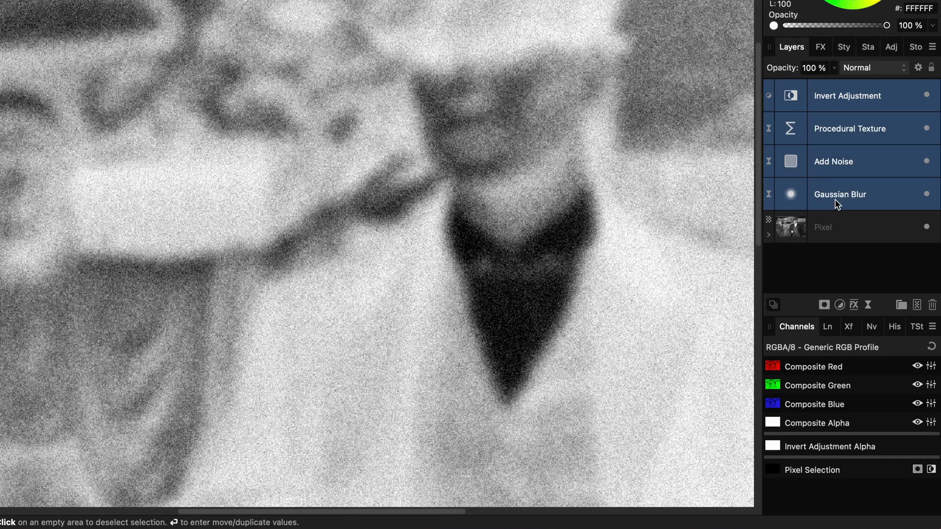
Group the Invert, texture, noise and blur layers and set the group to Average.
right_click(823, 96)
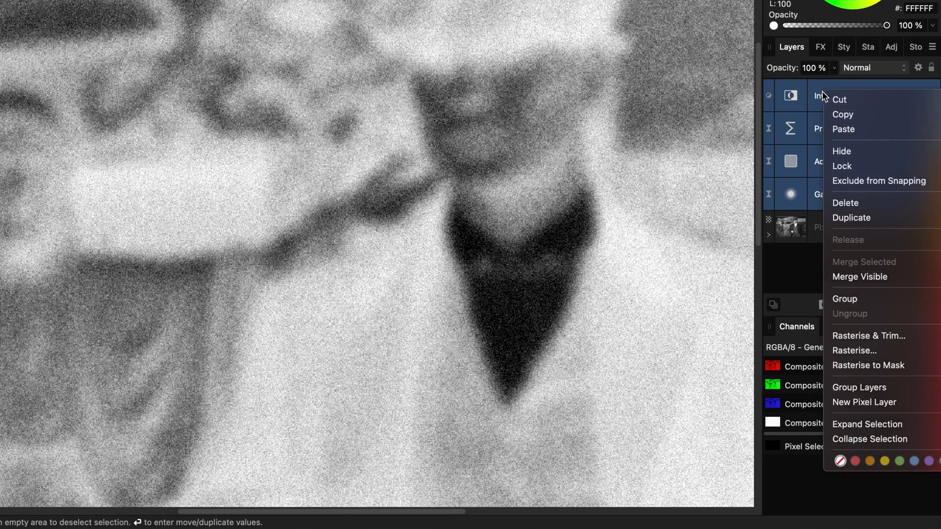
left_click(861, 298)
left_click(862, 64)
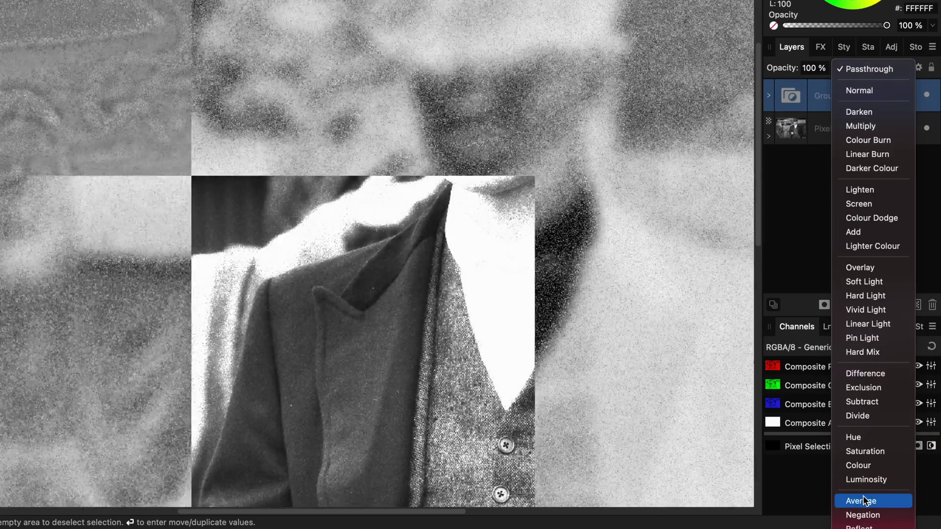
left_click(862, 499)
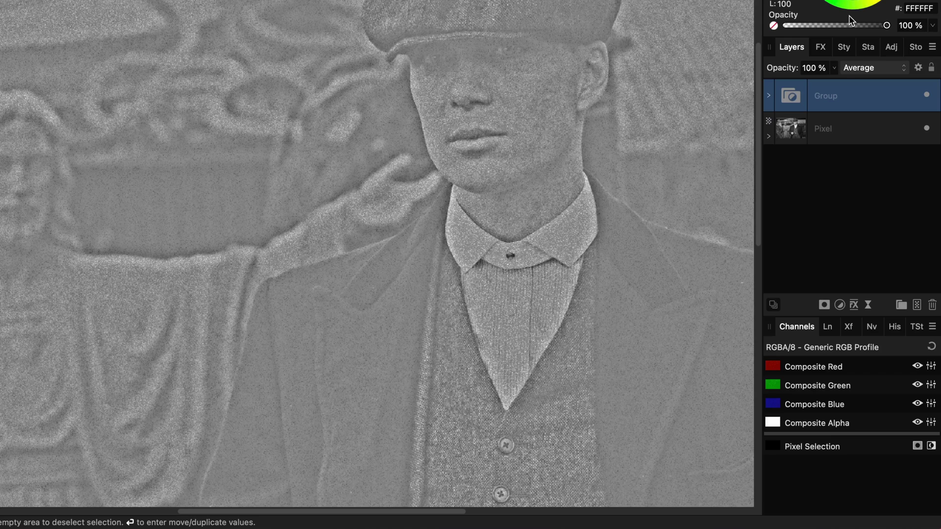
Lower the grouped Gaussian Blur radius from 6.3 px to about 2.4 px.
left_click(769, 96)
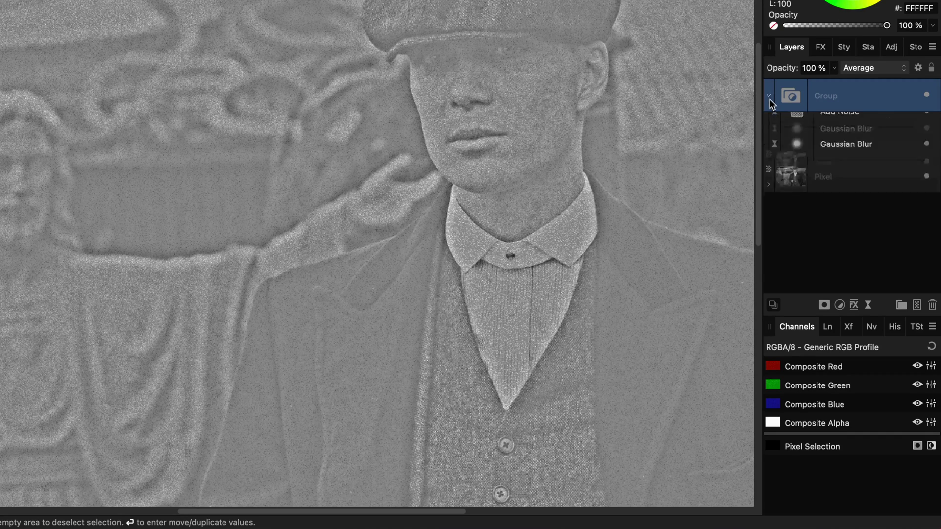
double_click(798, 234)
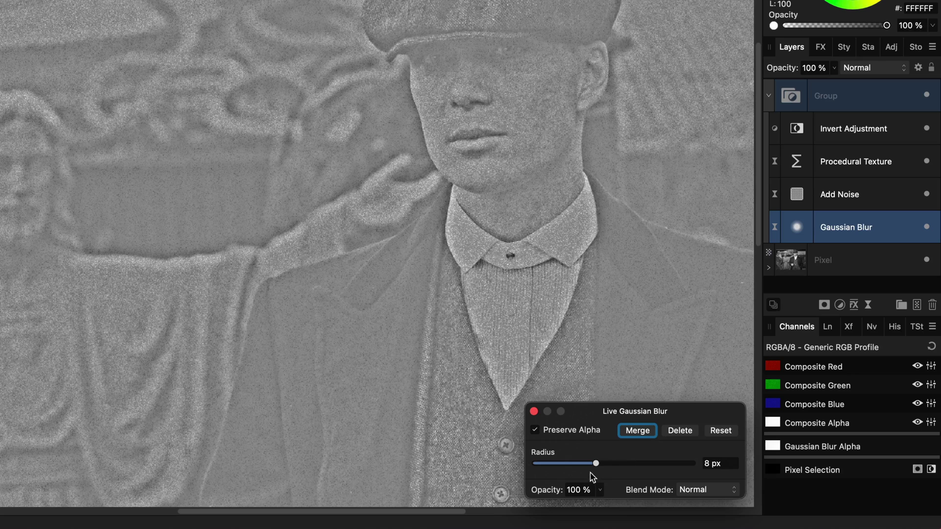
left_click_drag(593, 465, 576, 466)
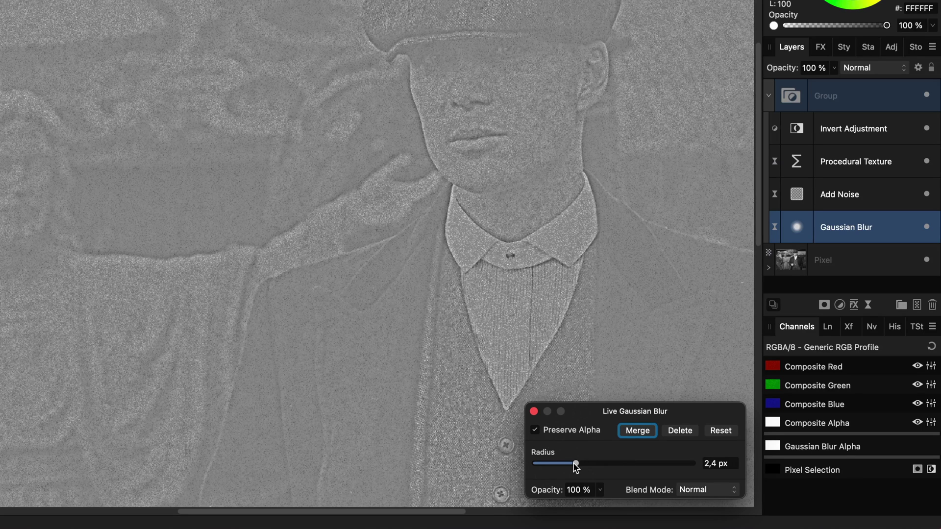
left_click(534, 412)
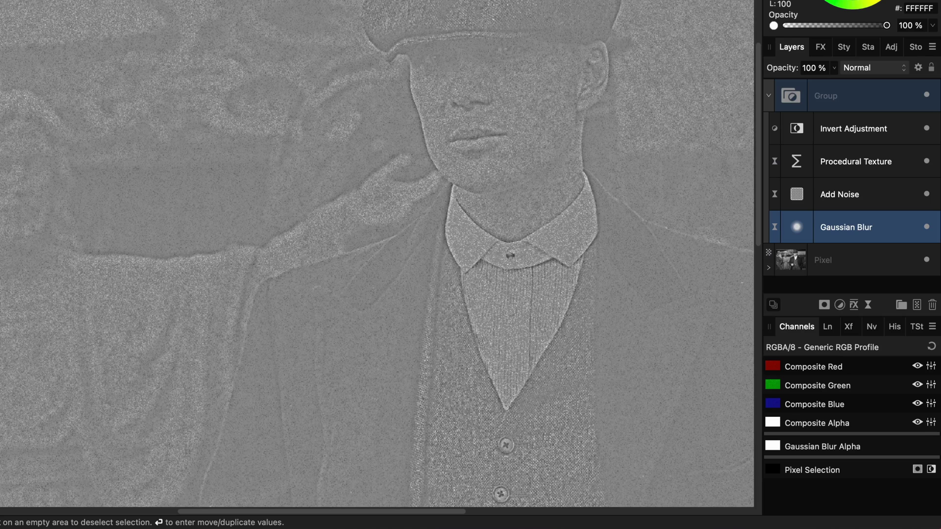
left_click(810, 96)
Wrap the grain group in a new group blended in Overlay mode.
right_click(828, 100)
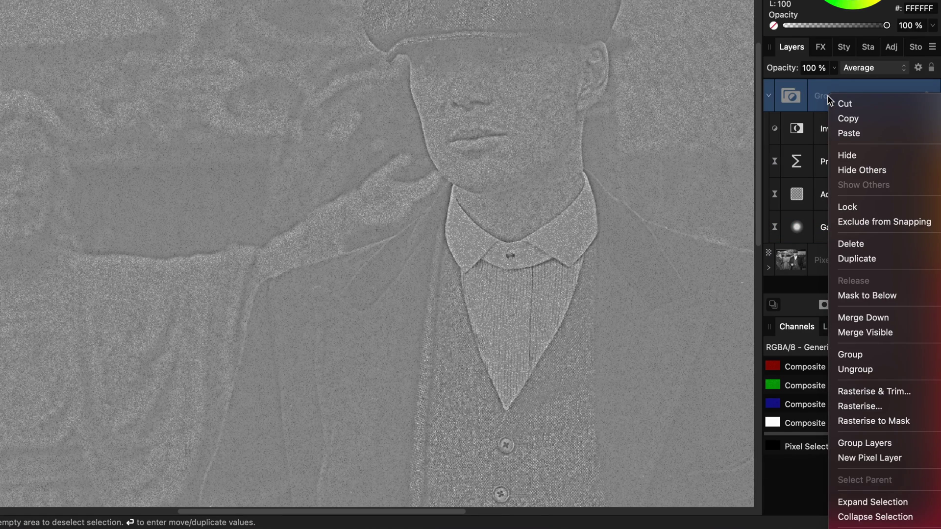
left_click(850, 355)
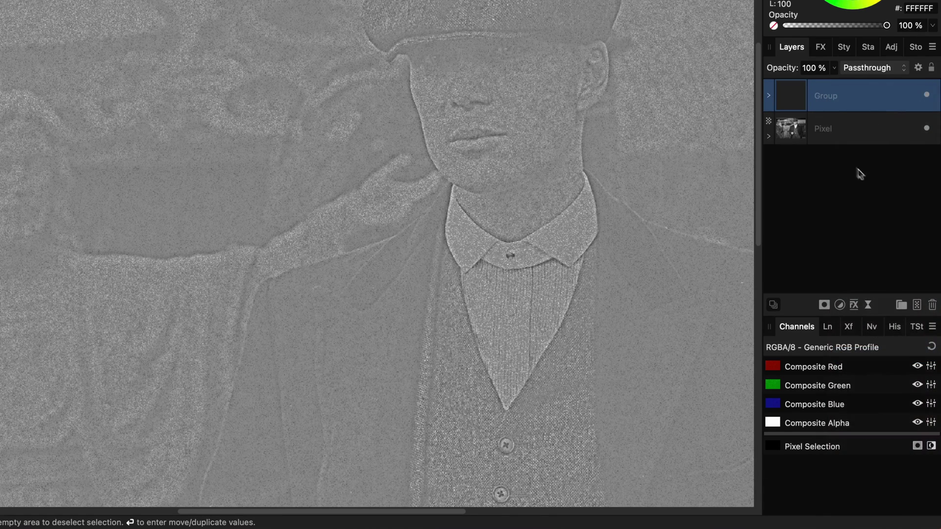
left_click(857, 69)
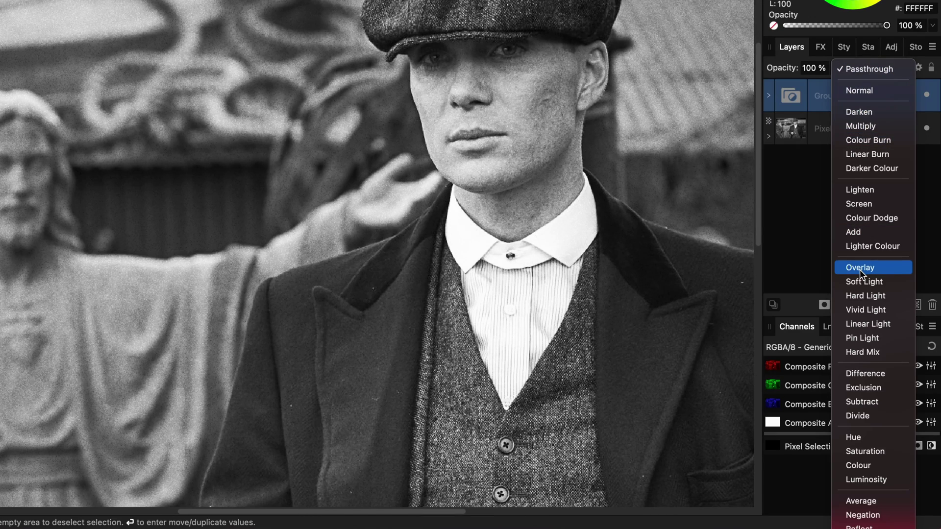
left_click(859, 268)
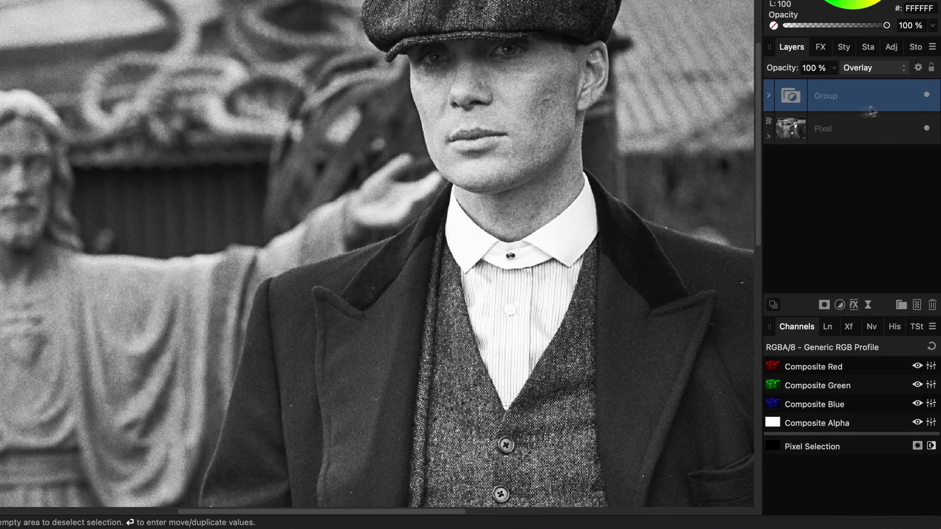
Compare the grain on and off, expand the nested groups and hide Gaussian Blur.
left_click(925, 95)
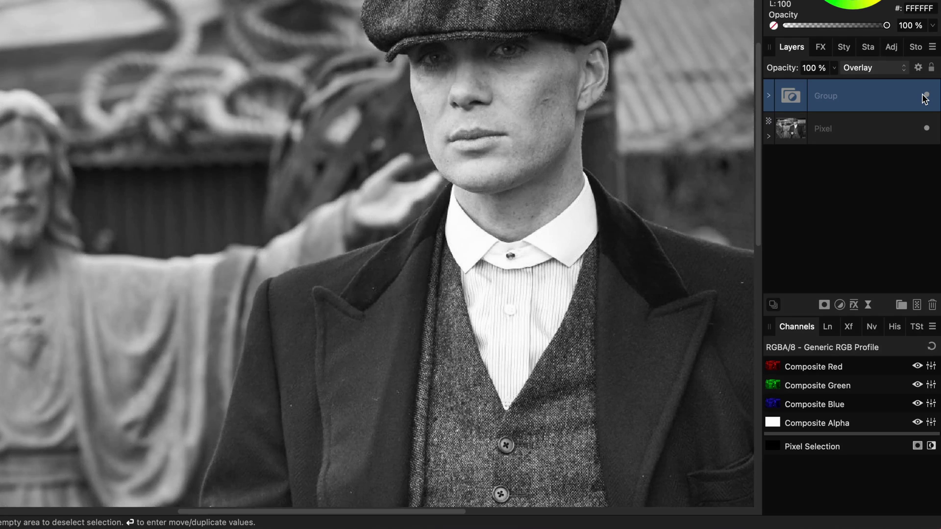
left_click(925, 96)
left_click(768, 96)
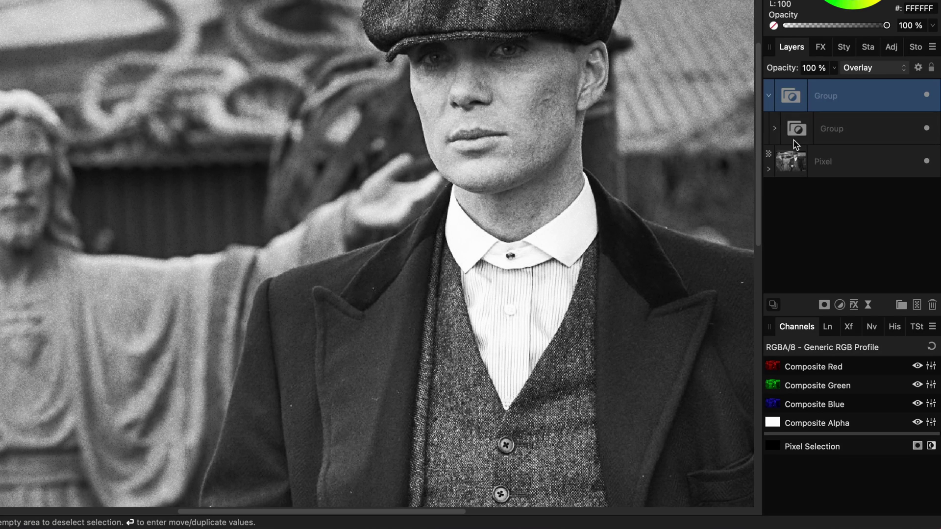
left_click(774, 128)
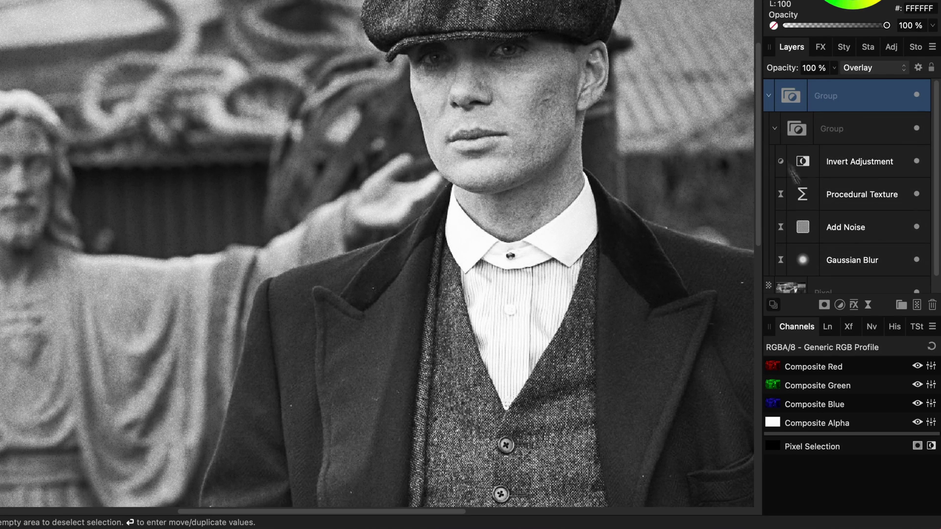
left_click(916, 260)
left_click(916, 95)
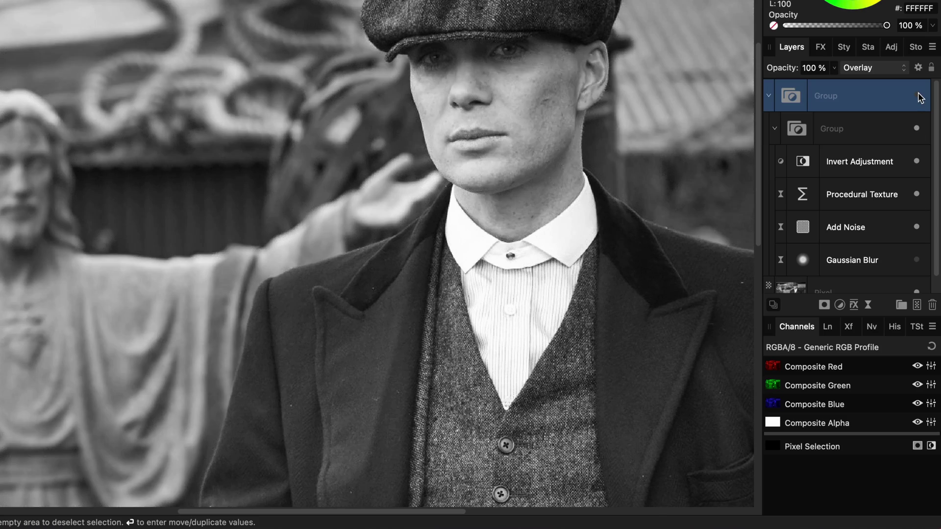
Reduce the Gaussian Blur radius to 0,5 px.
left_click(916, 96)
double_click(803, 260)
left_click_drag(571, 463, 674, 465)
left_click(557, 464)
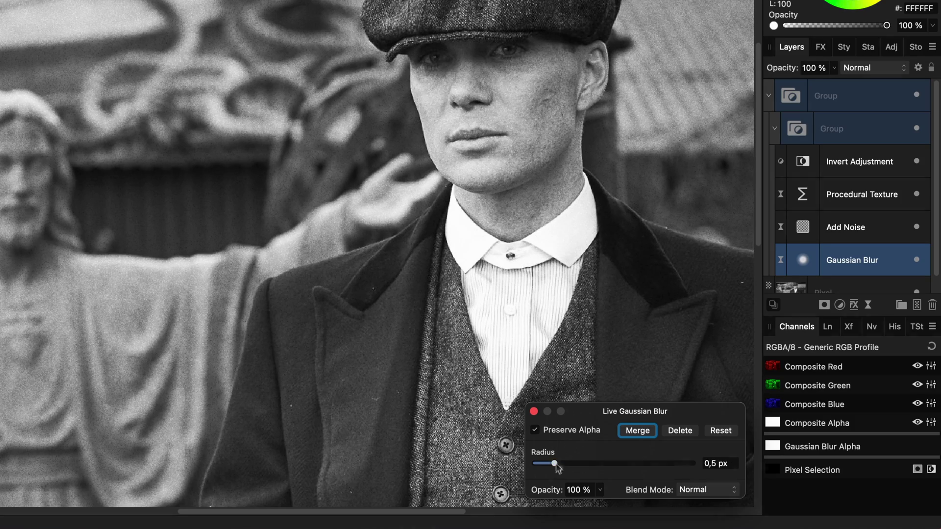
left_click(534, 412)
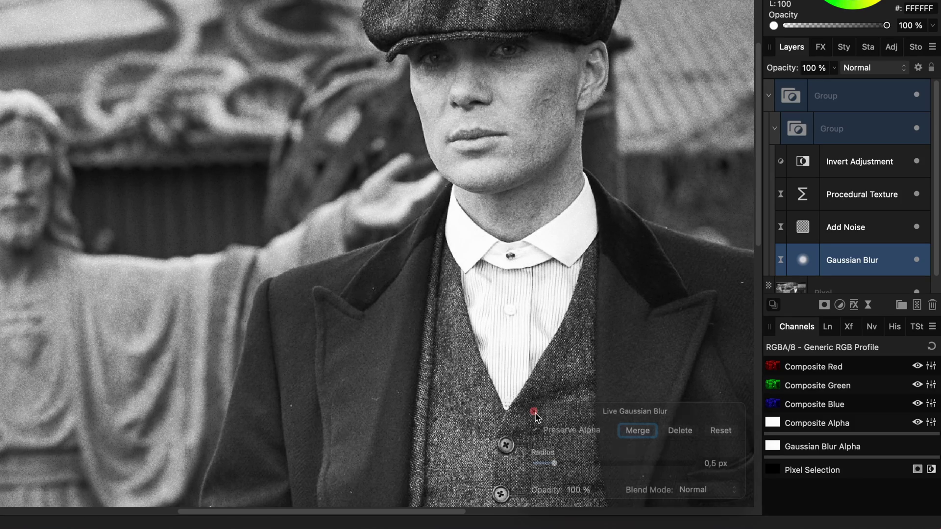
Blend the top grain group in Linear Light at 81% opacity.
left_click(917, 97)
left_click(857, 69)
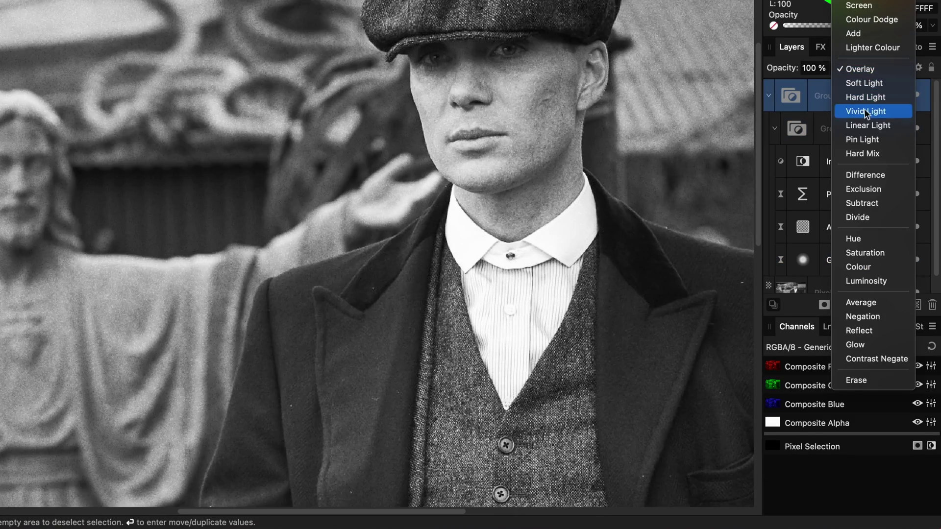
left_click(866, 126)
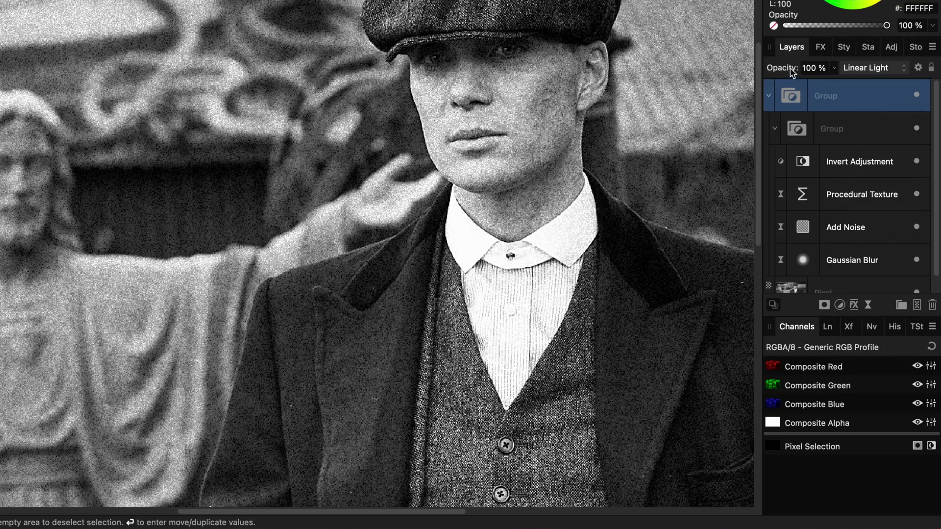
mouse_move(790, 71)
left_mouse_down()
mouse_move(758, 74)
mouse_move(779, 74)
left_mouse_up()
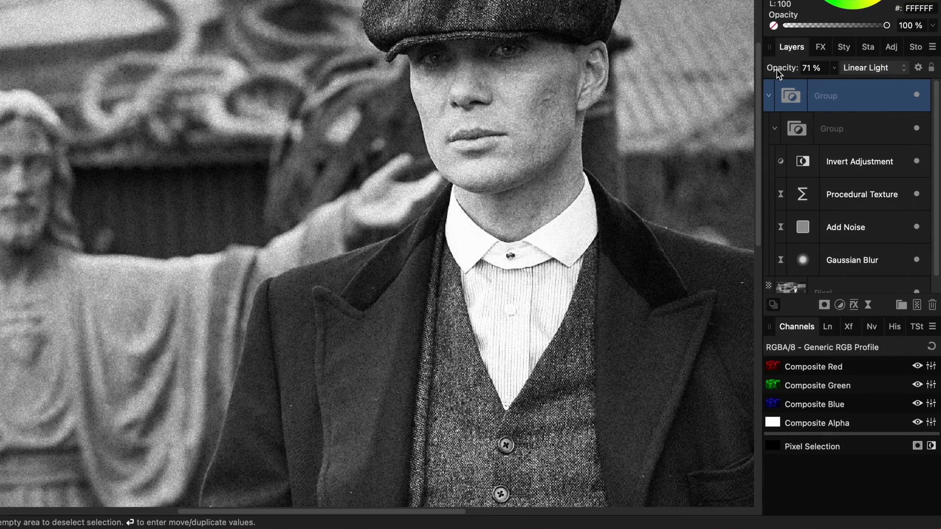
Narrow the group's blend ranges: source end down to 0%, start moved to 51%.
left_click(917, 68)
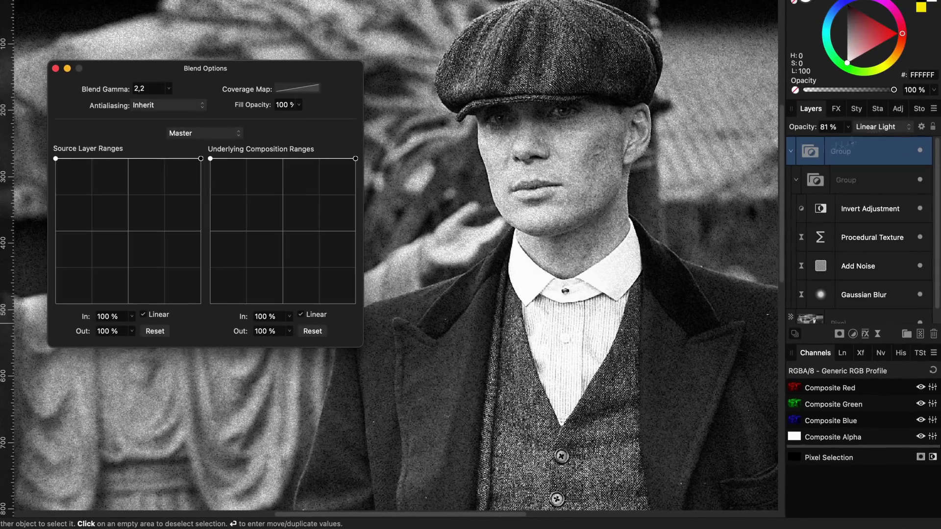
left_click(356, 159)
left_click_drag(201, 159, 201, 303)
left_click_drag(56, 158, 132, 147)
left_click(55, 68)
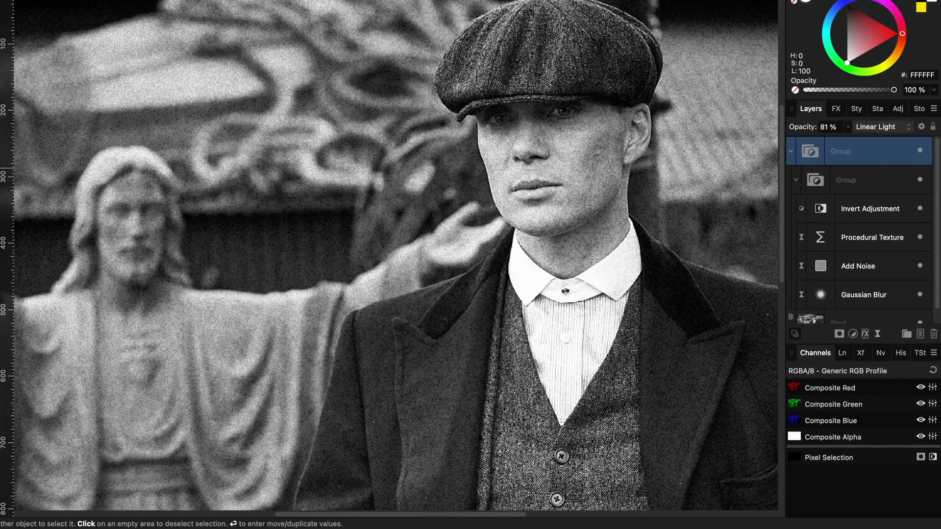
Raise the Procedural Texture's contrast slightly.
left_click(921, 151)
left_click(820, 238)
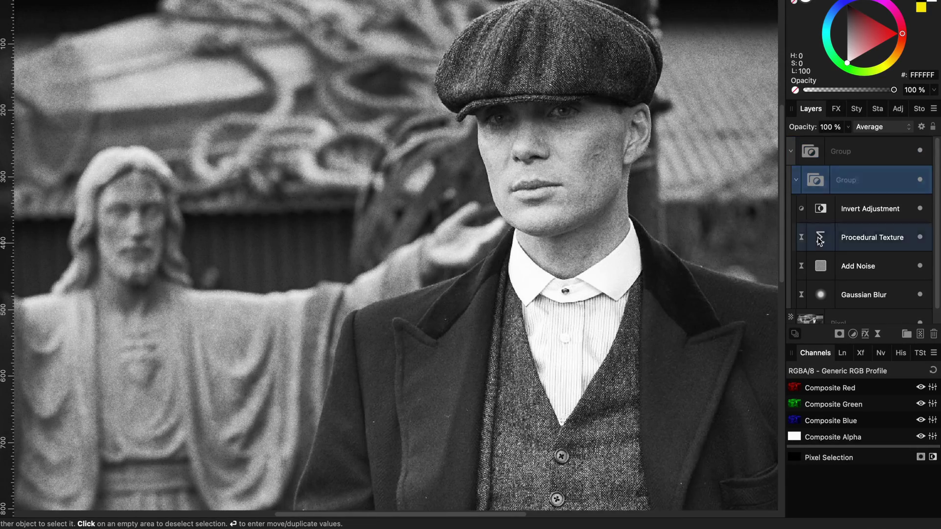
left_click_drag(686, 459, 688, 461)
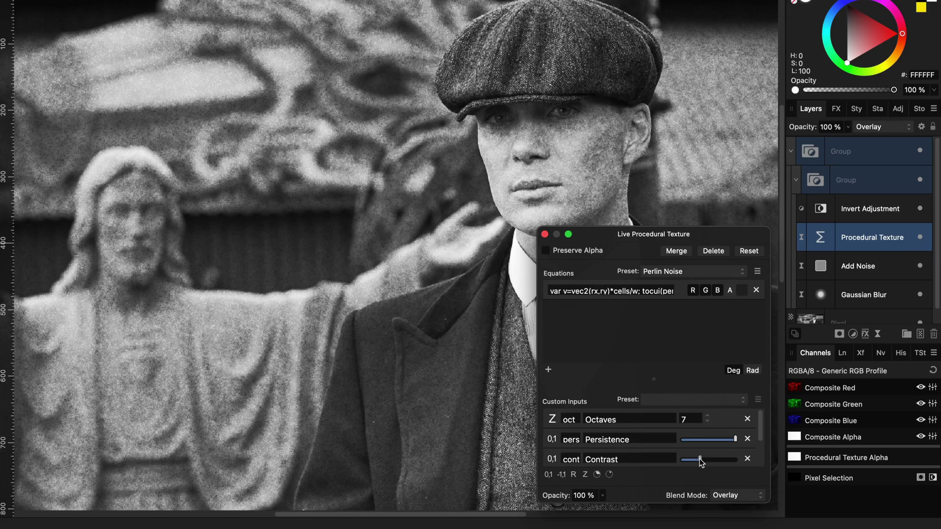
mouse_move(703, 458)
left_mouse_down()
mouse_move(687, 458)
mouse_move(706, 458)
left_mouse_up()
Set the Procedural Texture's cell count to 600, then select the nested grain group.
scroll(689, 460, "down", 2)
left_click(686, 457)
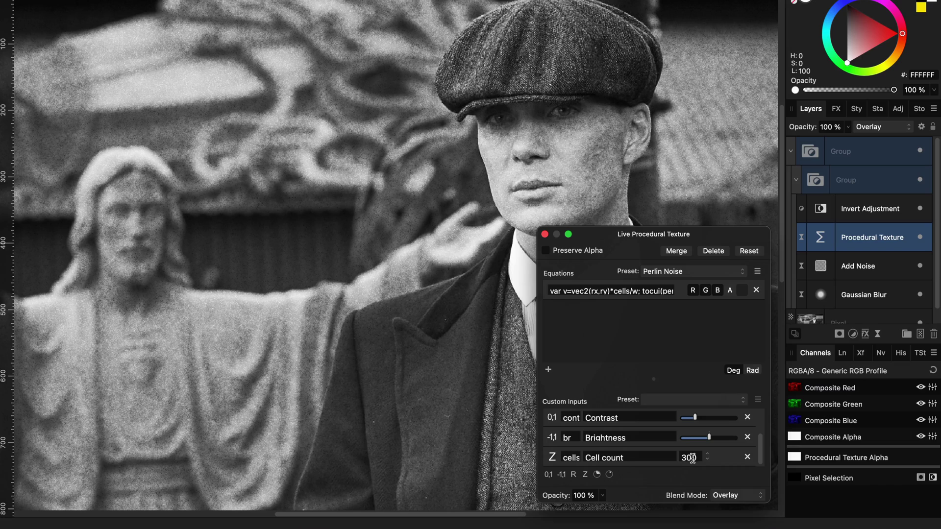
type("1")
key("Return")
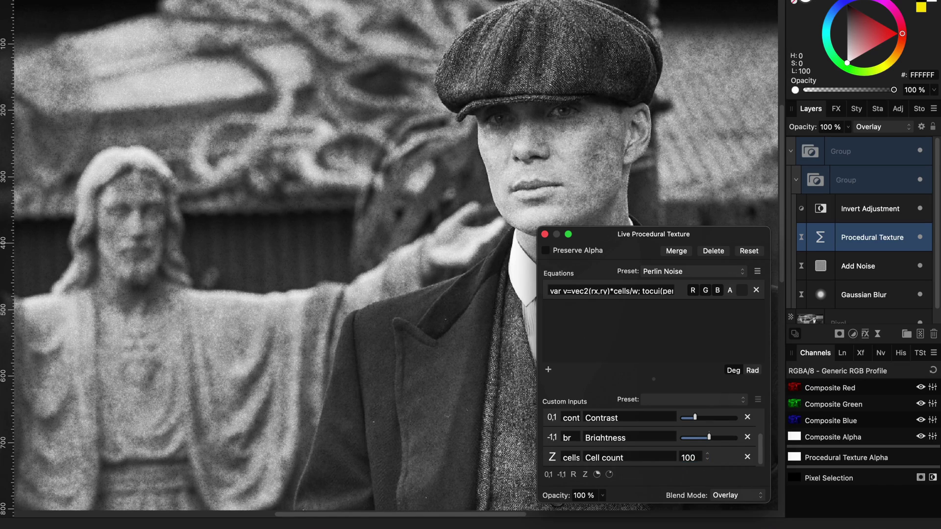
left_click(685, 456)
key("Return")
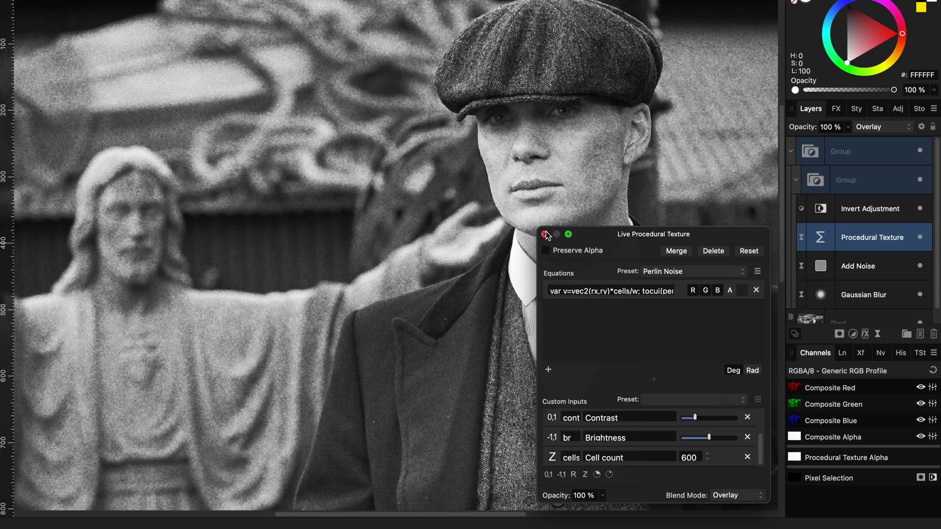
left_click(545, 234)
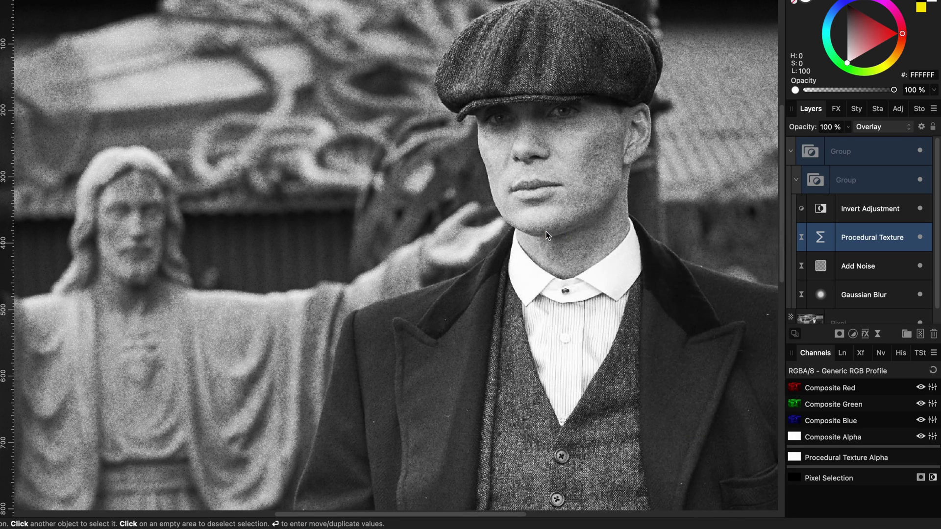
left_click(817, 179)
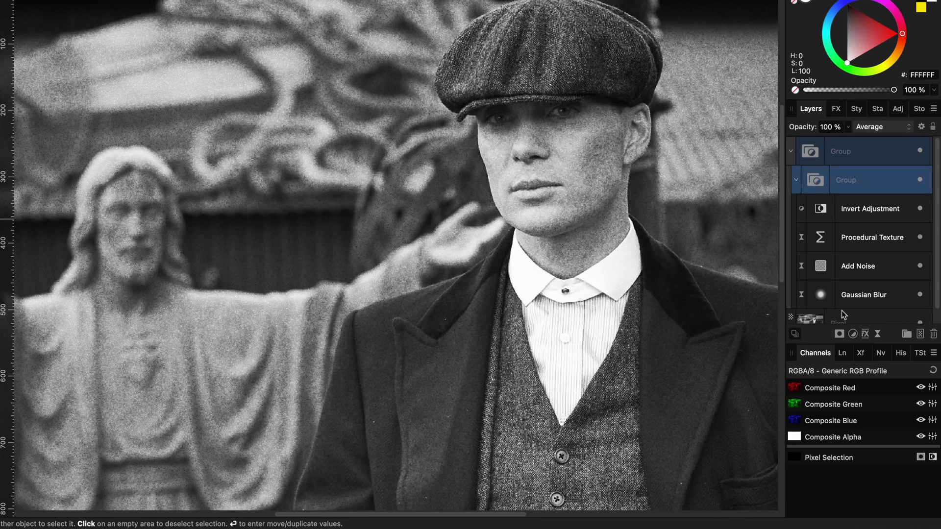
left_click(853, 335)
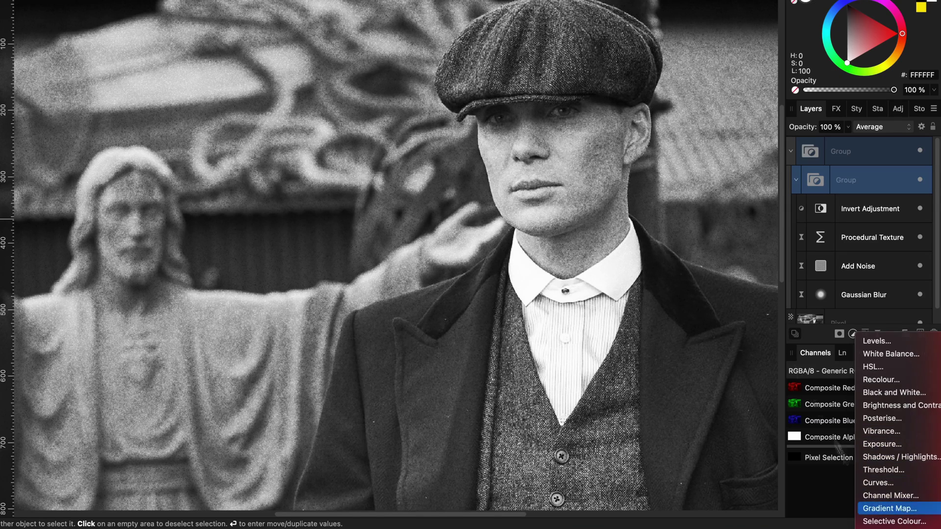
Add a Gradient Map adjustment and remove its green middle stop.
left_click(889, 508)
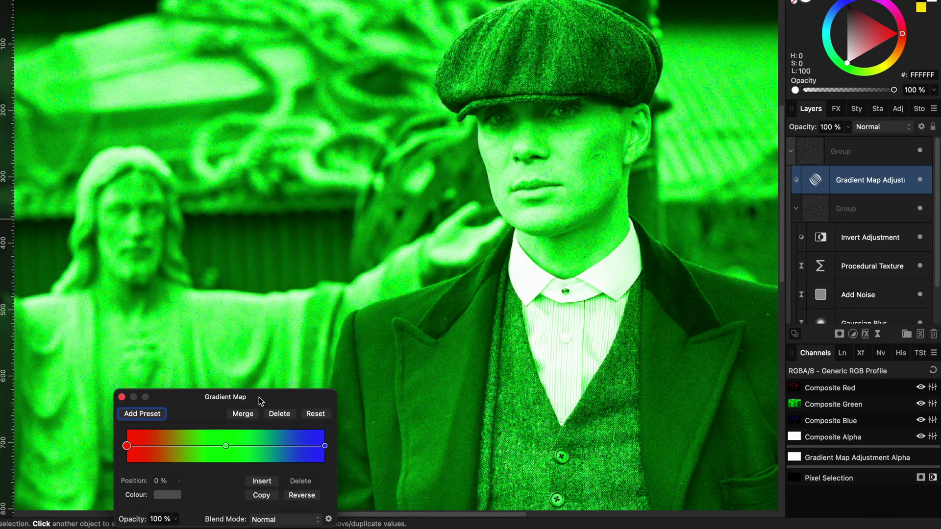
left_click_drag(258, 396, 257, 278)
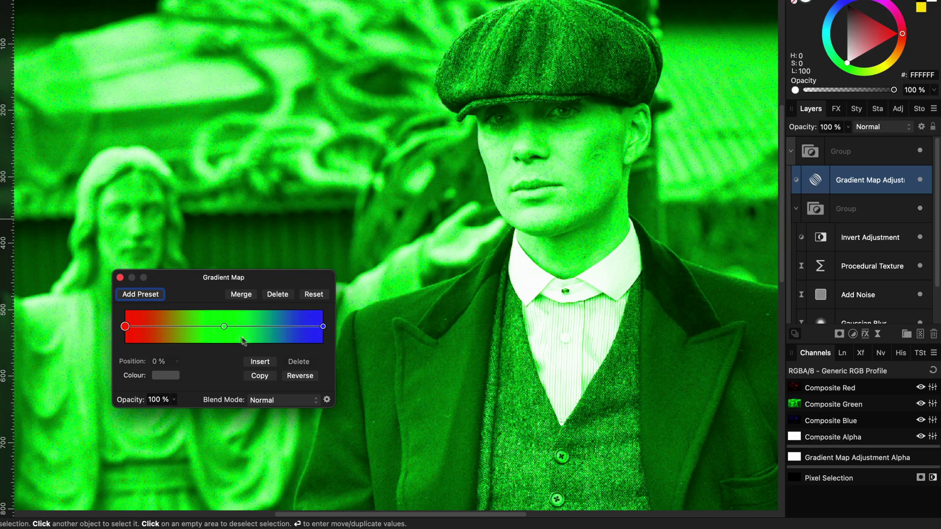
left_click_drag(224, 326, 324, 327)
left_click(172, 378)
left_click(189, 449)
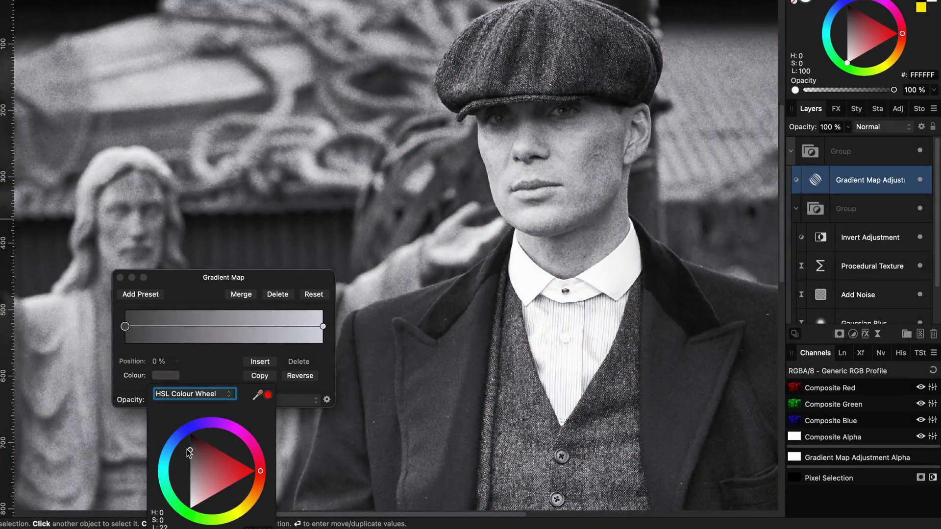
left_click(191, 454)
Recolour the gradient's end stops to grey tones and close the settings.
left_click(323, 326)
left_click(166, 375)
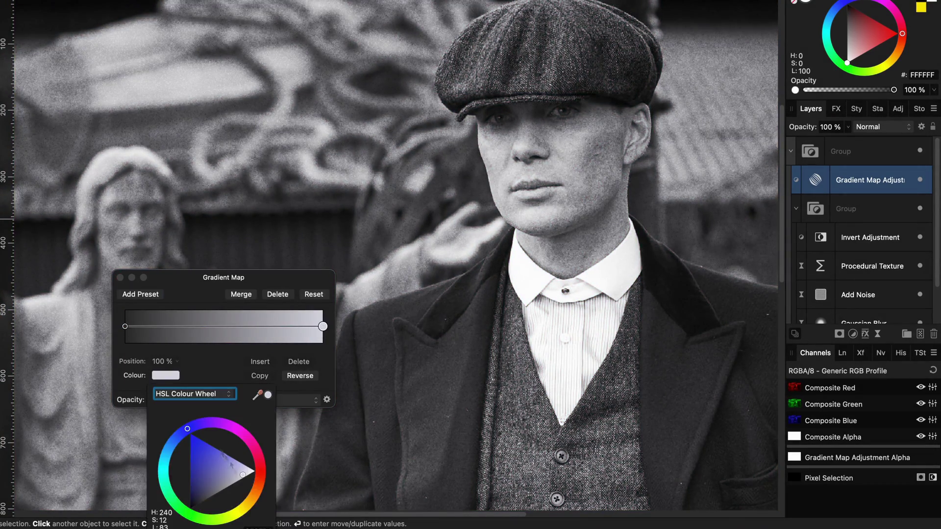
left_click_drag(250, 474, 229, 492)
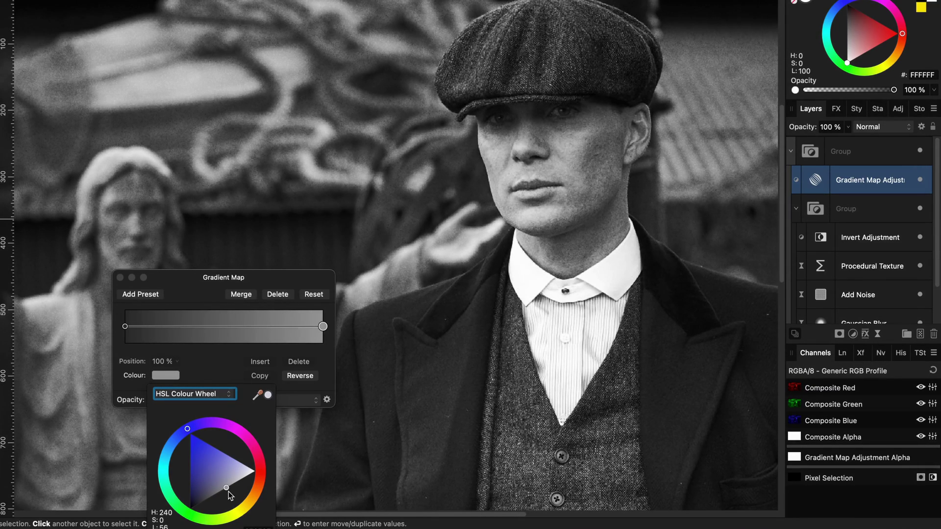
left_click(125, 326)
left_click(166, 375)
left_click(235, 470)
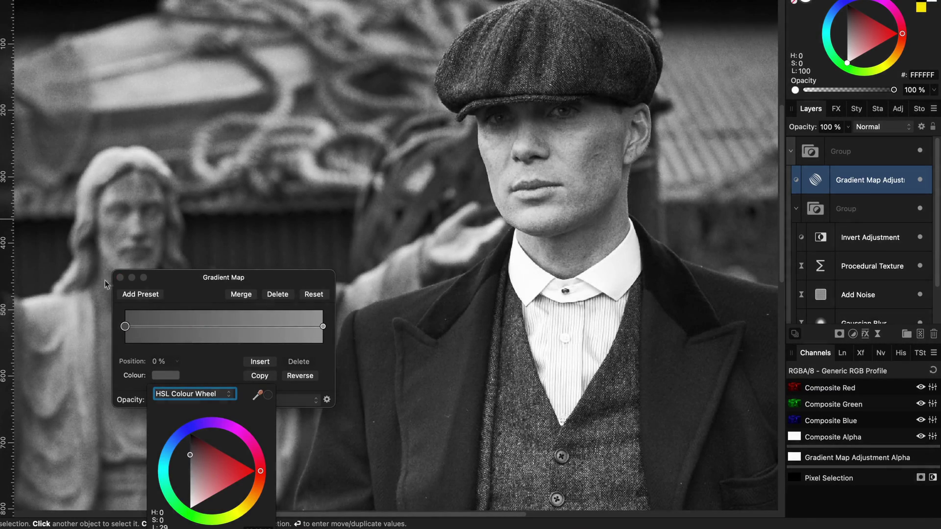
key("Escape")
left_click(119, 278)
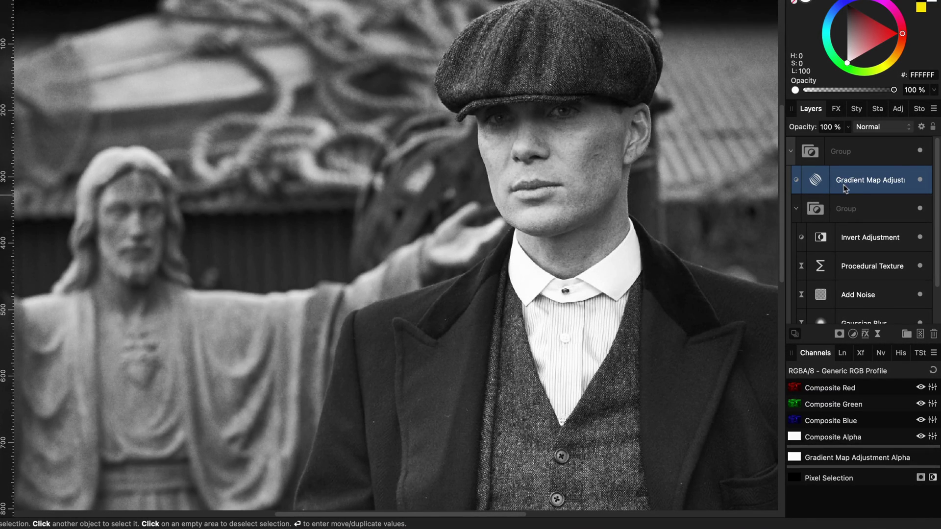
Toggle the gradient map and grain group on and off for a before-and-after comparison.
left_click(919, 181)
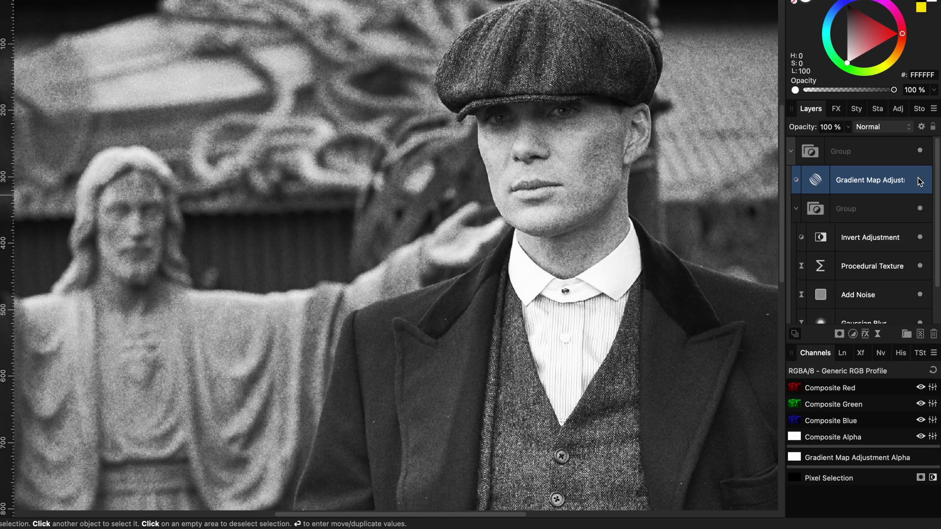
left_click(919, 181)
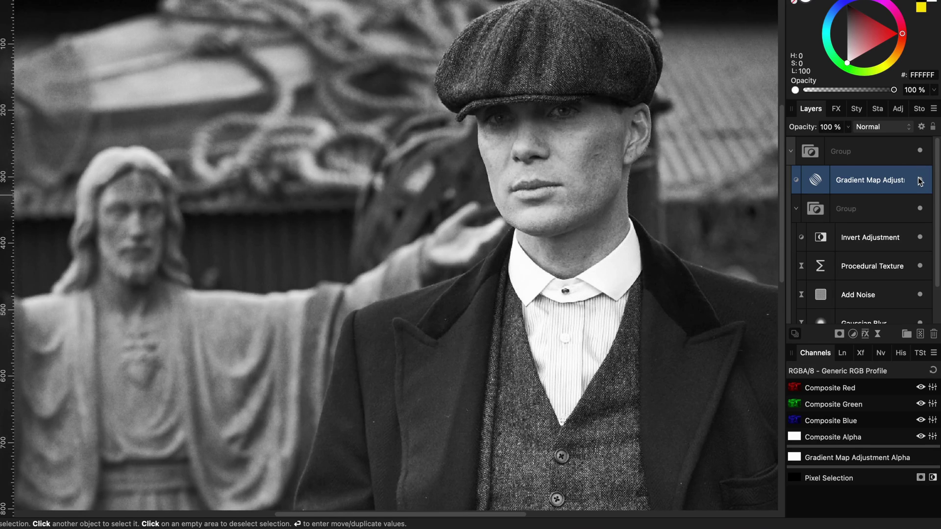
left_click(920, 152)
left_click(920, 152)
left_click(920, 152)
left_click(920, 152)
left_click(920, 152)
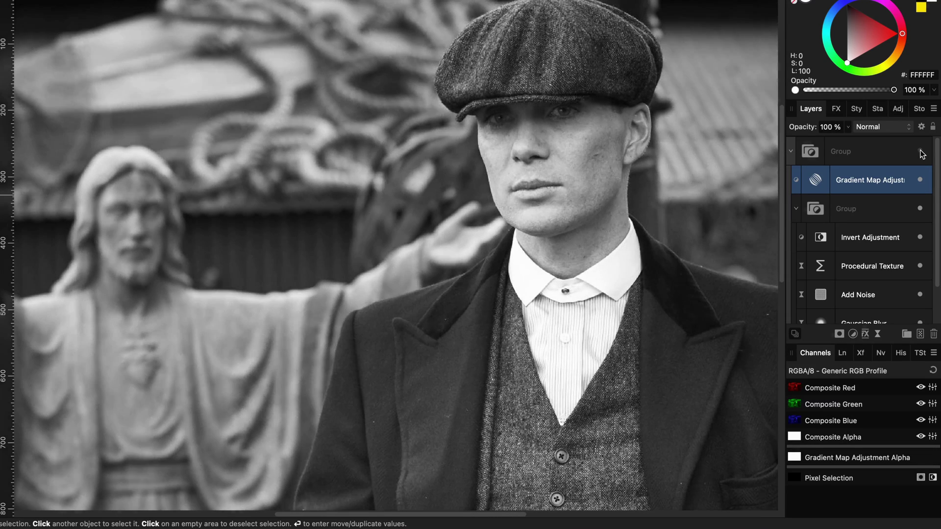
left_click(920, 152)
left_click(852, 334)
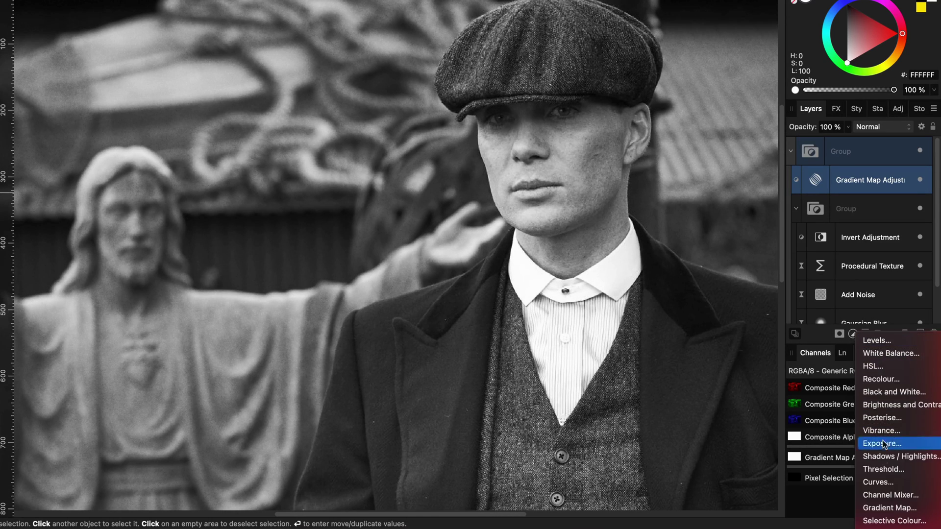
Add a Curves adjustment lifting the black point and pulling in the white point.
left_click(873, 480)
left_click_drag(122, 351, 121, 336)
left_click_drag(325, 148, 310, 148)
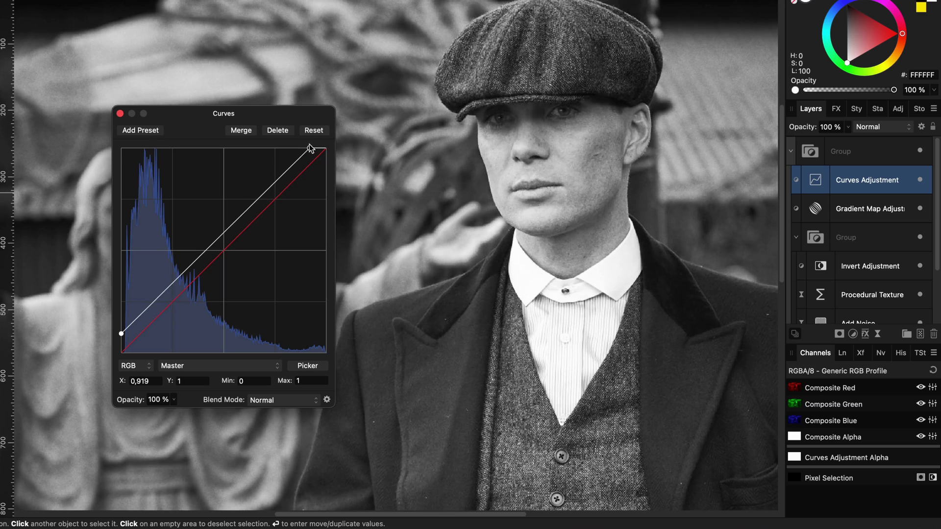
left_click(120, 114)
Darken the Gradient Map's dark end stop to near-black (L:9).
double_click(813, 211)
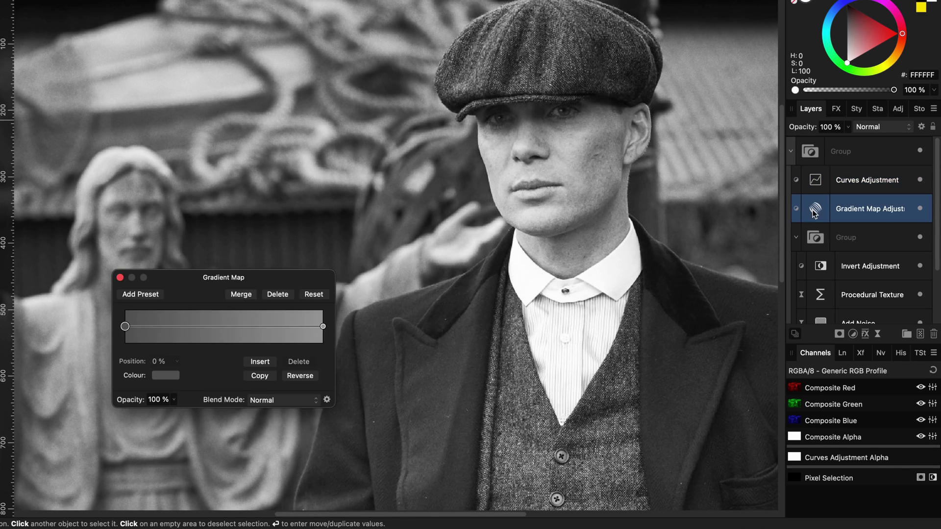
left_click(322, 327)
left_click(165, 375)
left_click(240, 482)
left_click(125, 326)
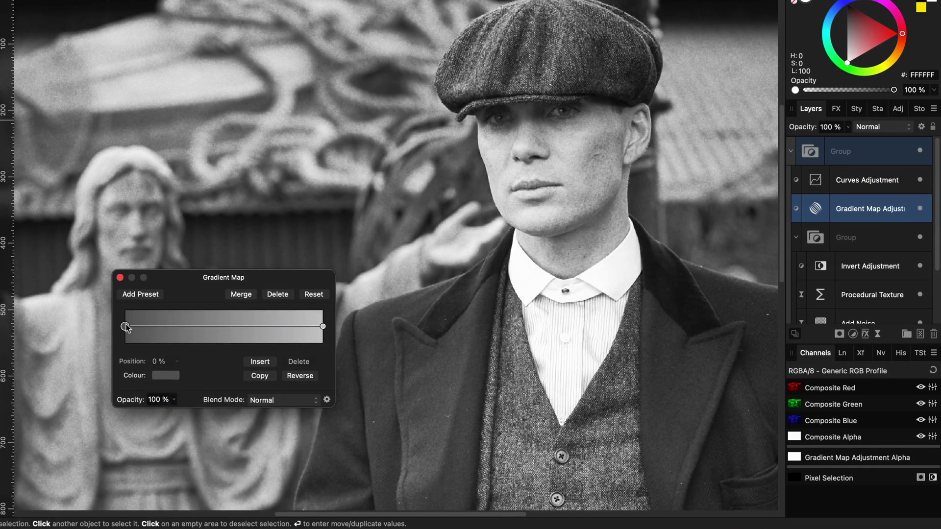
left_click(165, 375)
left_click(189, 443)
left_click_drag(188, 444, 190, 443)
left_click(119, 278)
left_click(120, 278)
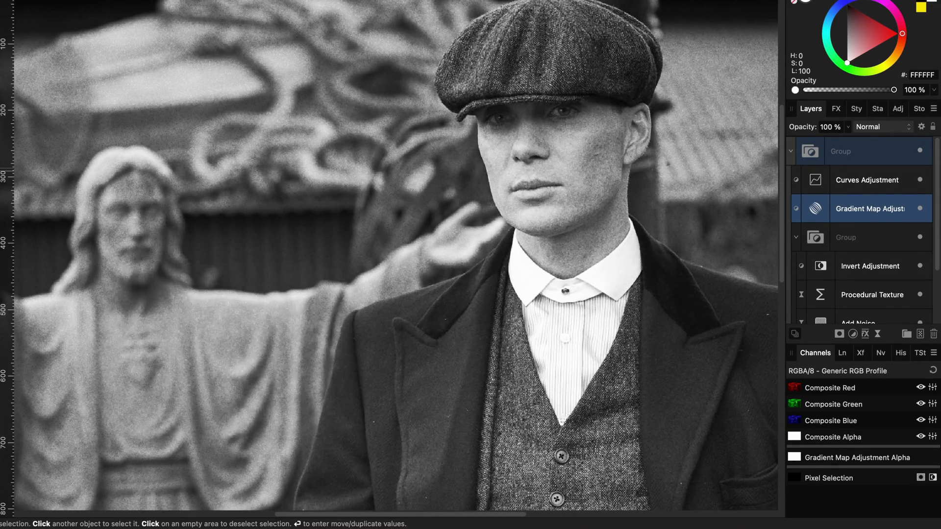
Select the top grain group in the Layers panel.
left_click(542, 226)
scroll(542, 225, "up", 5)
scroll(833, 196, "up", 3)
left_click(832, 157)
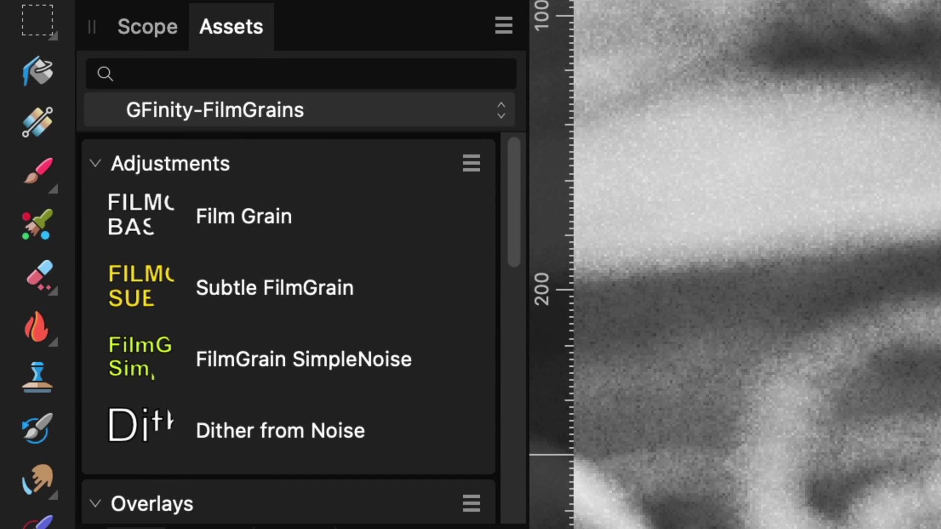
Switch to the colour portrait and drop the FilmGrain SimpleNoise preset onto it.
key("ctrl+0")
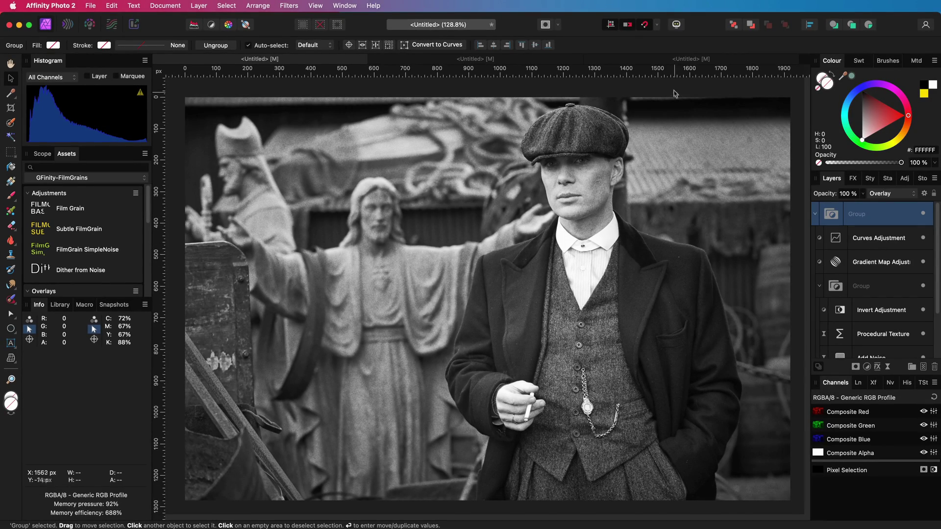
left_click(677, 60)
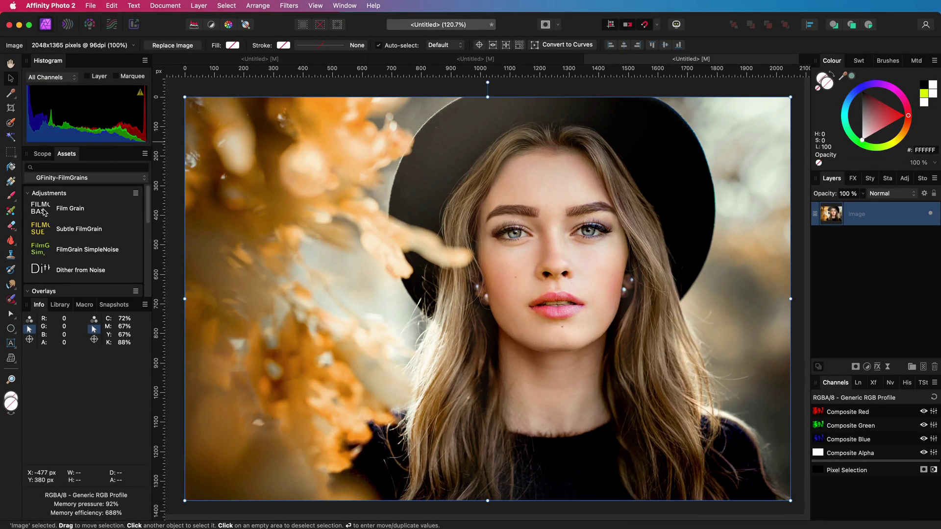
left_click_drag(44, 212, 379, 217)
Expand the FilmGrain SimpleNoise, Simple Soft Noise and nested noise groups.
scroll(444, 241, "up", 3)
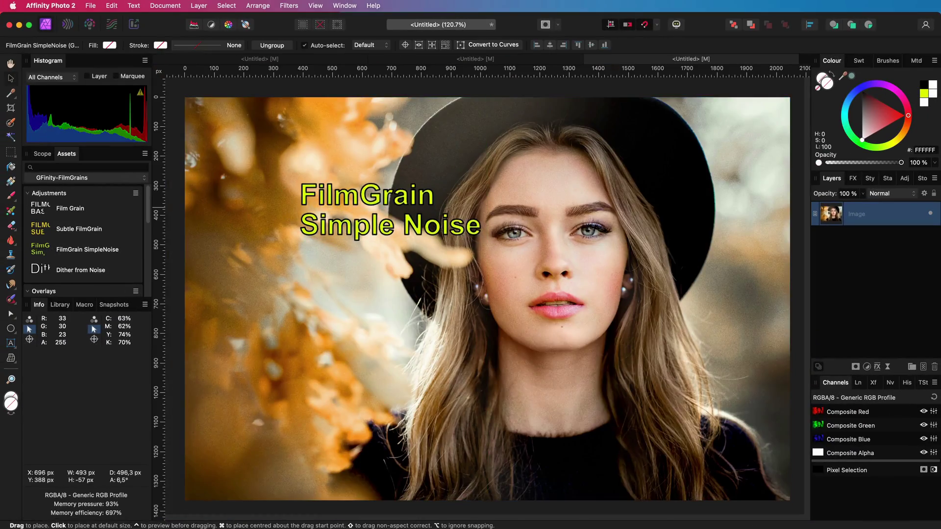
scroll(466, 240, "up", 2)
scroll(466, 240, "up", 2)
left_click(815, 213)
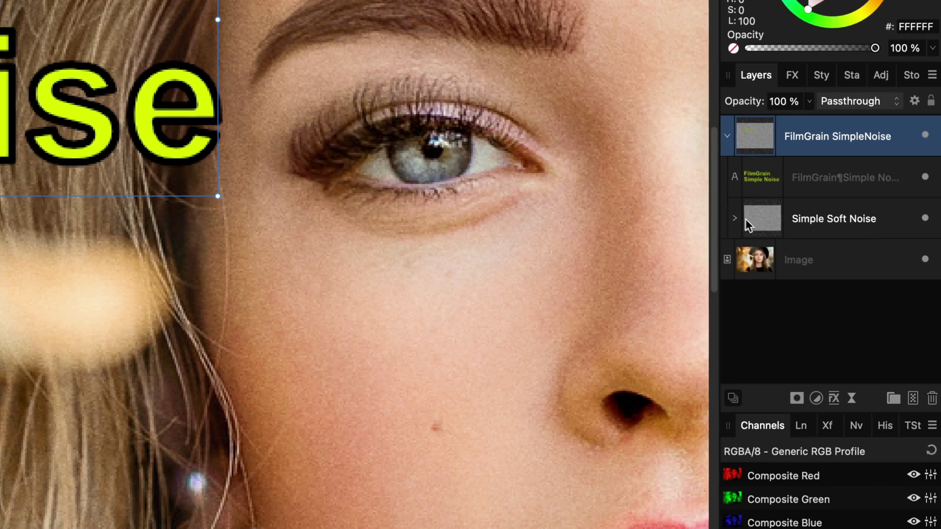
left_click(734, 219)
left_click(742, 301)
scroll(764, 294, "down", 3)
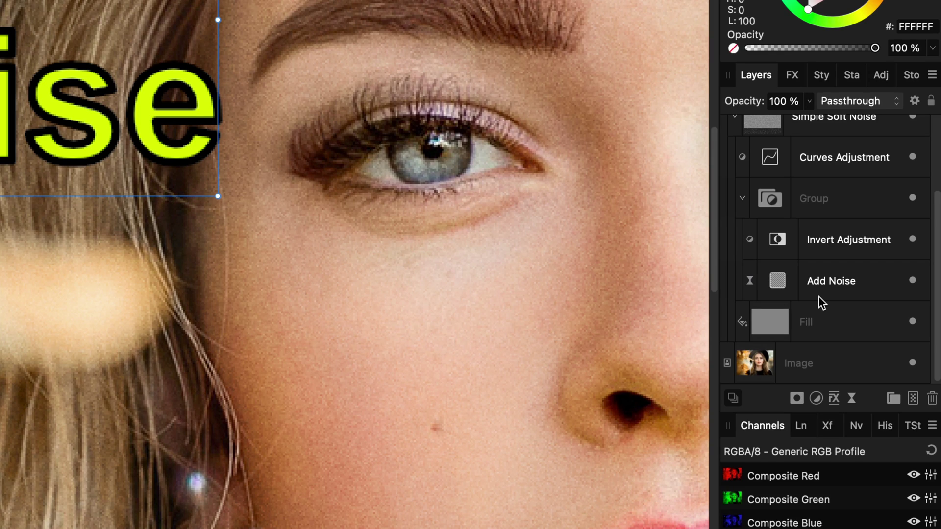
scroll(663, 266, "up", 5)
scroll(836, 224, "up", 3)
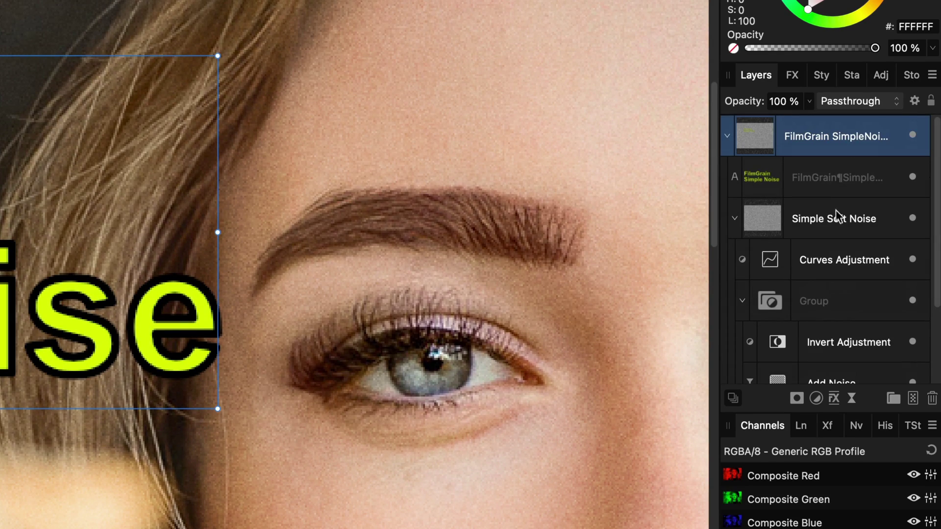
Drag the Agfa_APX_Overlay grain from the Assets Overlays onto the portrait.
left_click(834, 179)
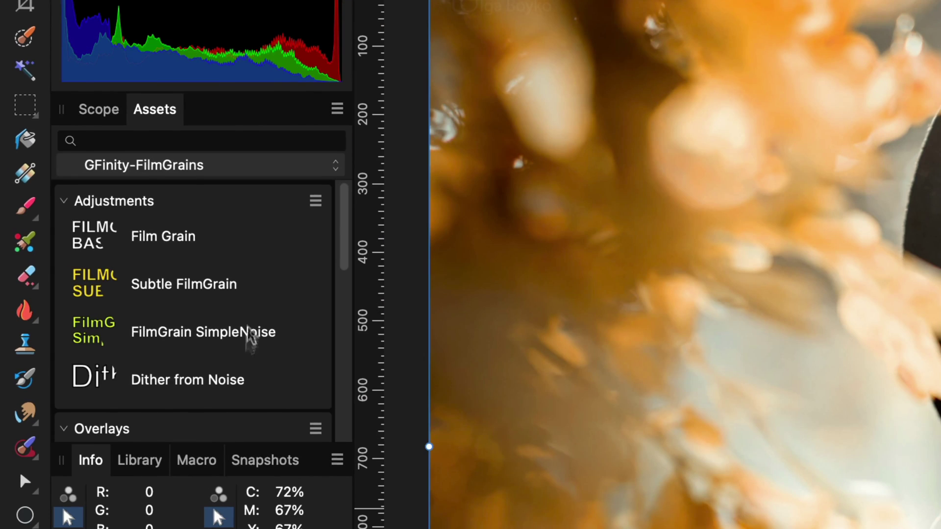
scroll(250, 324, "down", 8)
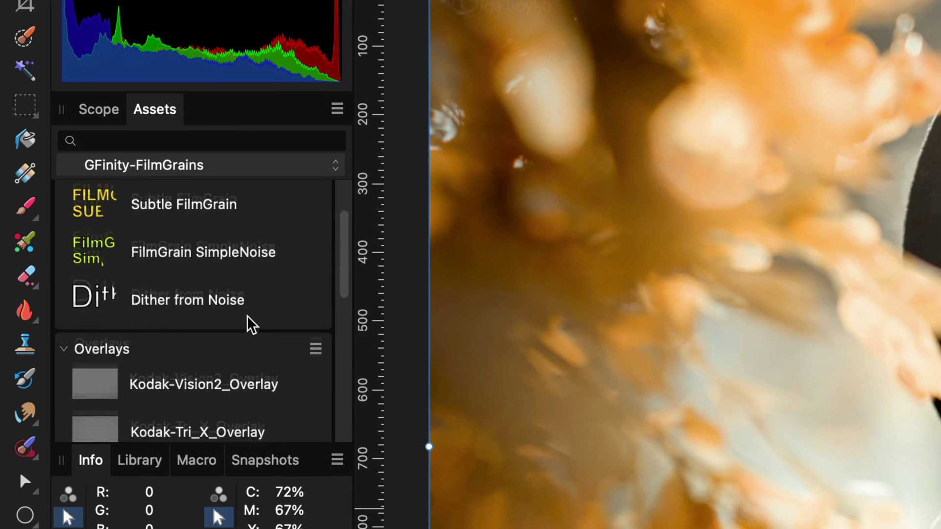
scroll(249, 323, "down", 3)
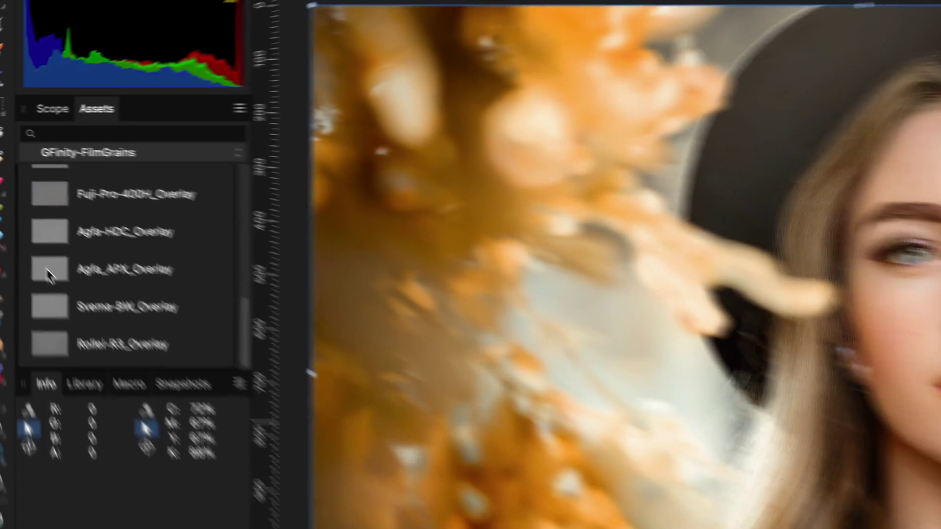
left_click_drag(82, 330, 938, 269)
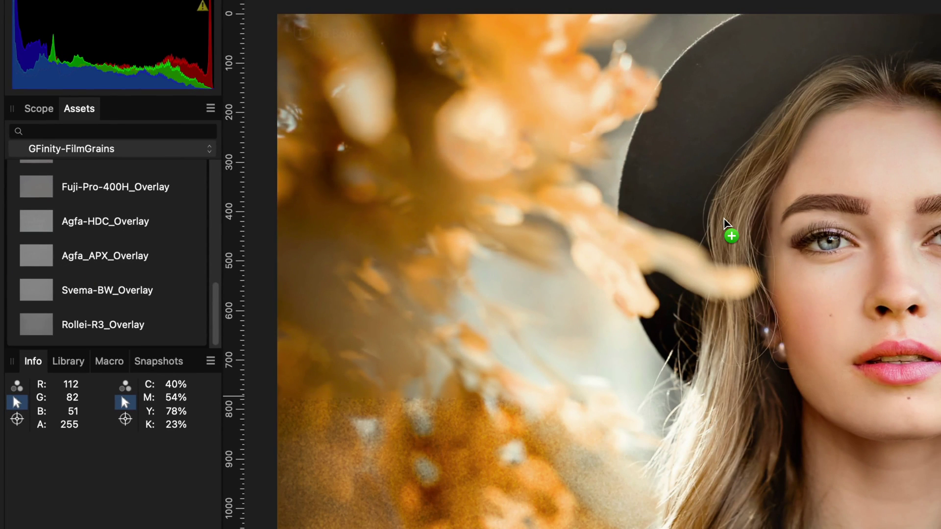
left_click_drag(724, 223, 662, 225)
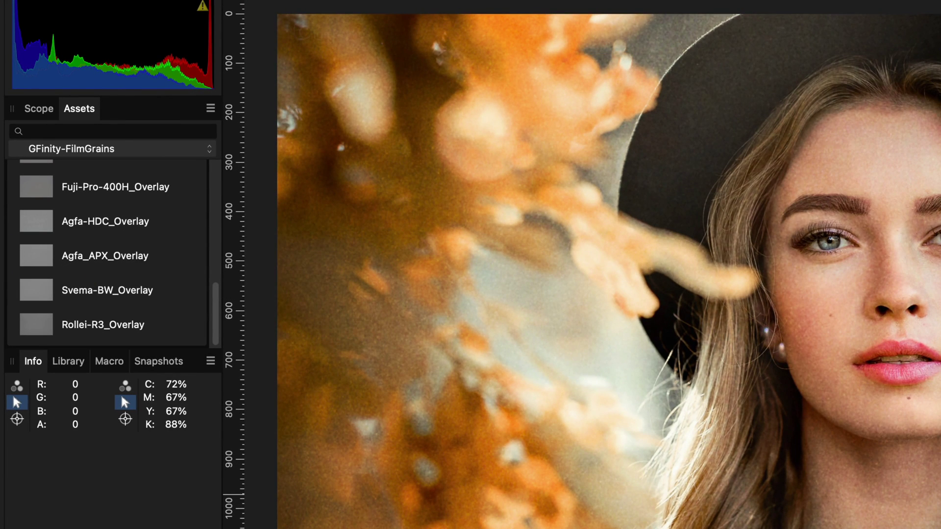
scroll(172, 230, "up", 5)
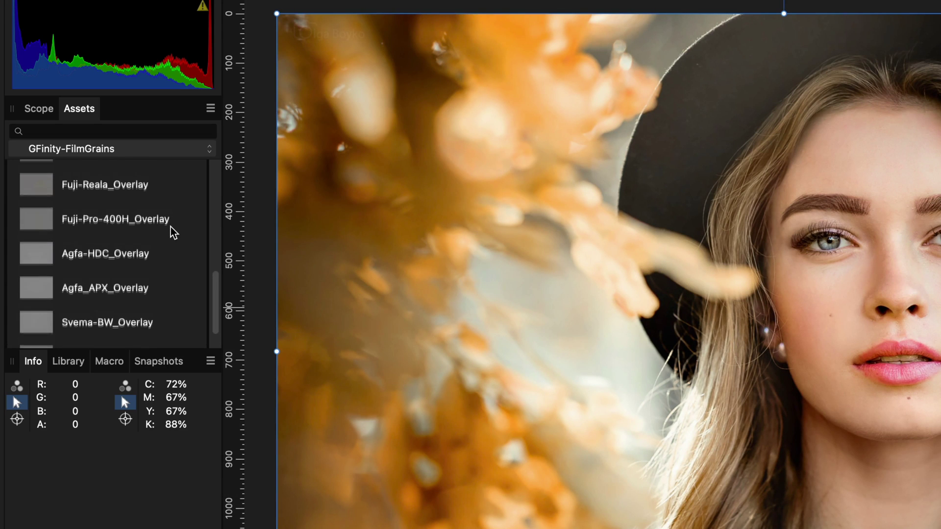
scroll(131, 276, "up", 5)
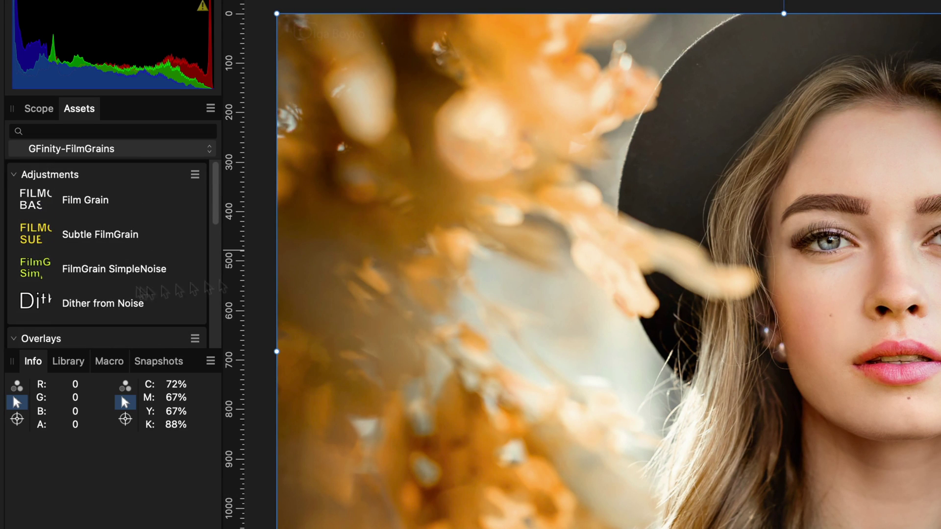
Drop the Dither from Noise preset onto the portrait, expand its groups and open its Threshold settings.
left_click_drag(48, 318, 482, 261)
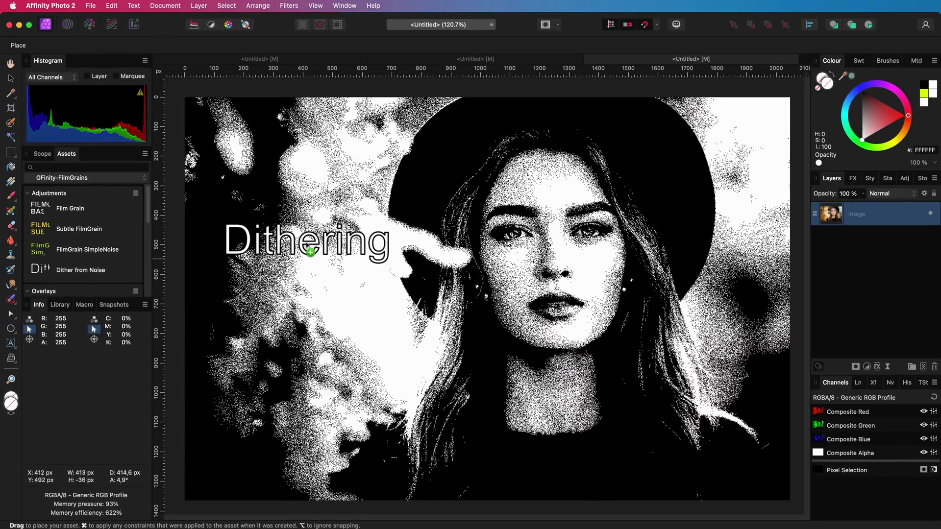
left_click_drag(308, 245, 279, 200)
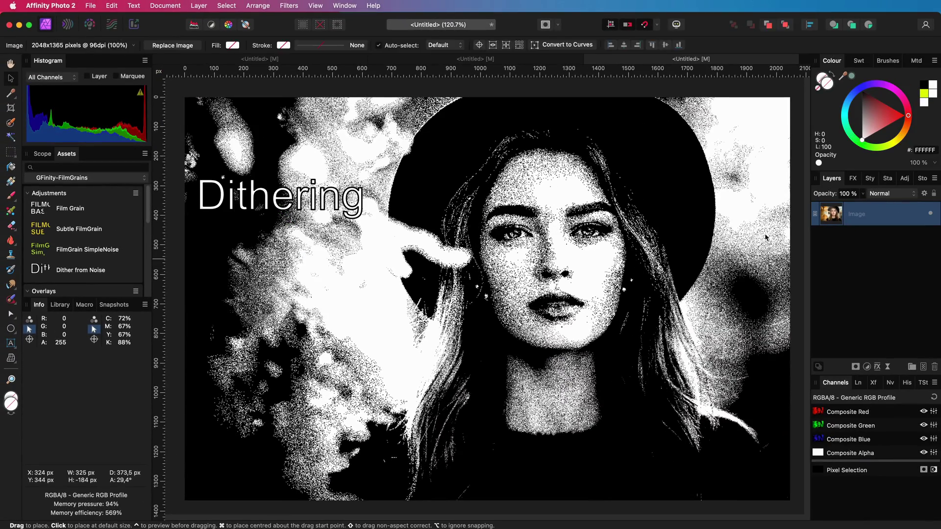
left_click(815, 213)
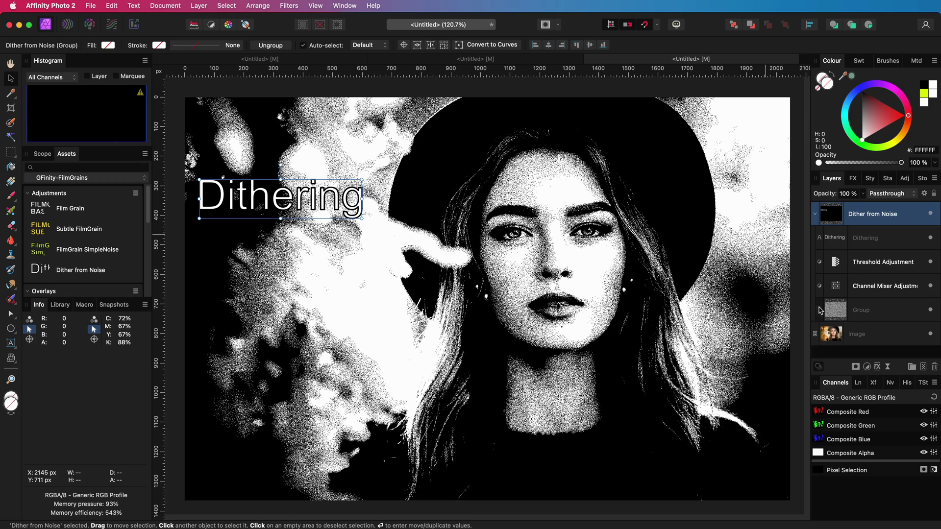
left_click(818, 310)
left_click(824, 297)
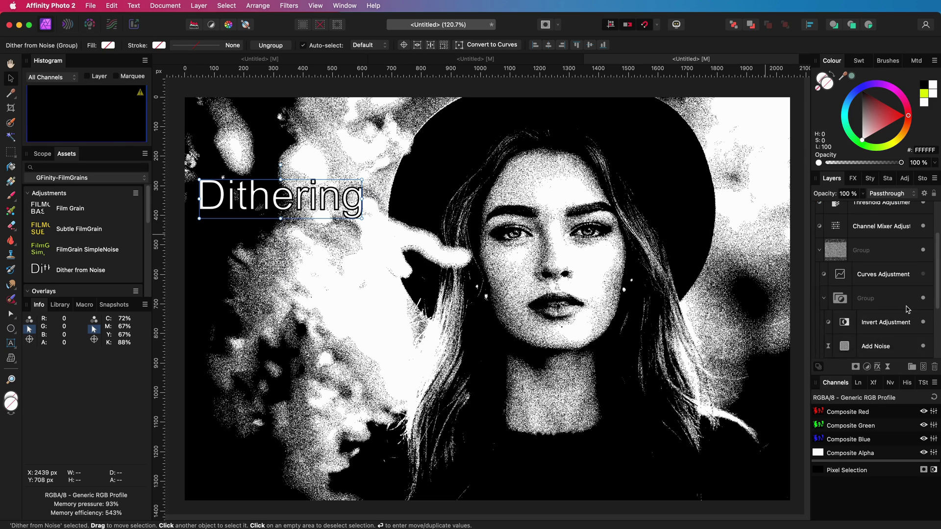
left_click(877, 336)
scroll(890, 260, "up", 2)
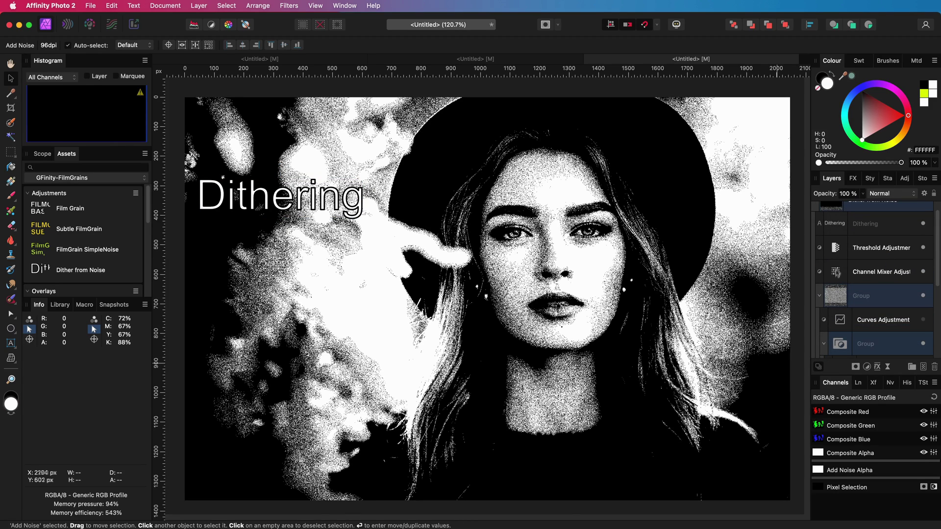
double_click(836, 248)
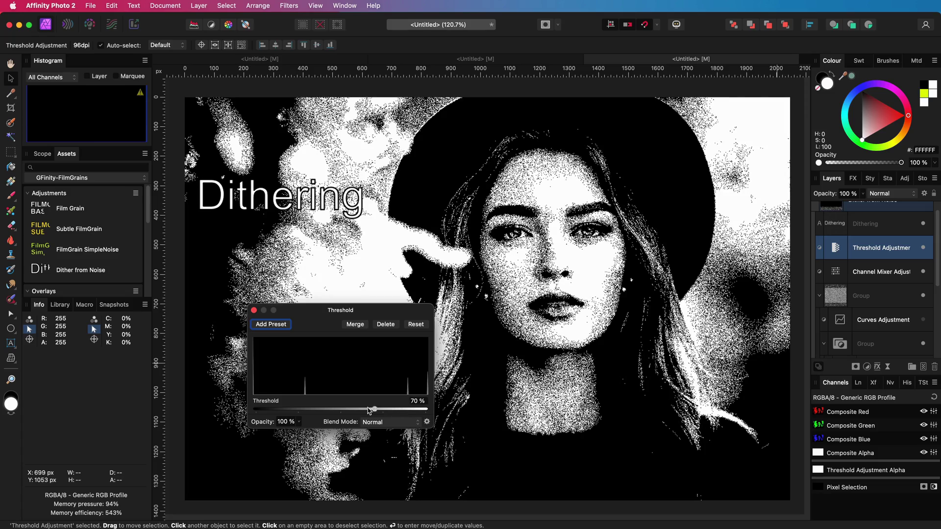